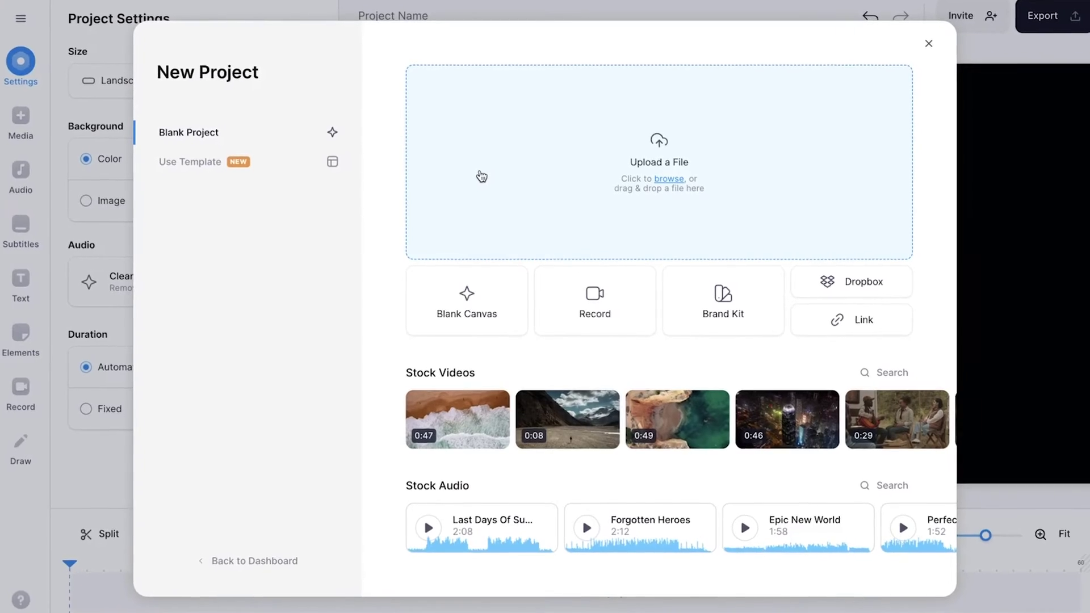
Upload the Zoom call recording .mp4 into the new VEED project.
click(516, 166)
click(454, 234)
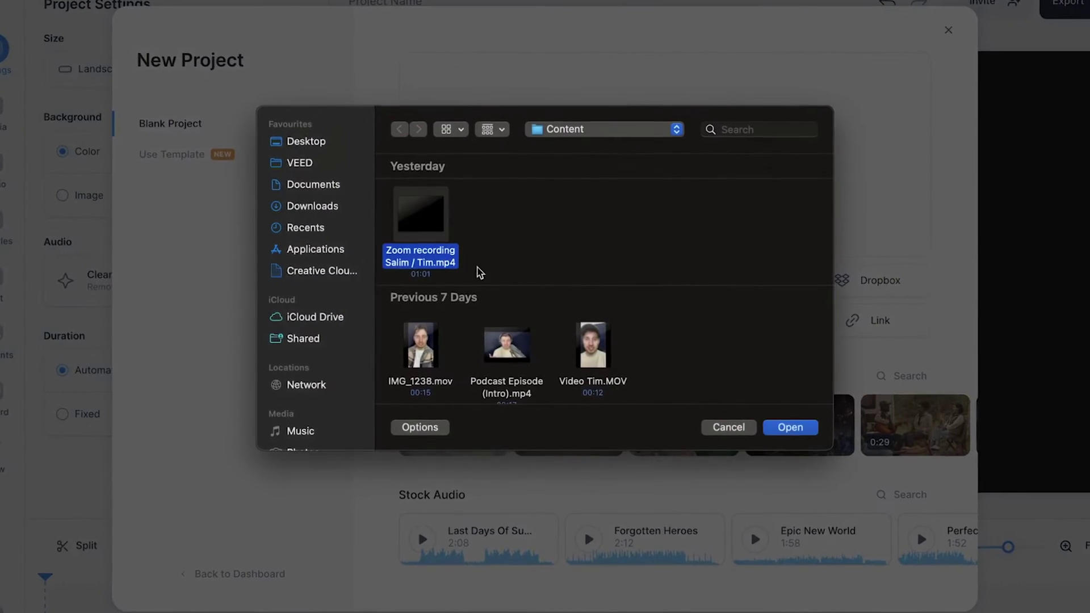
click(787, 426)
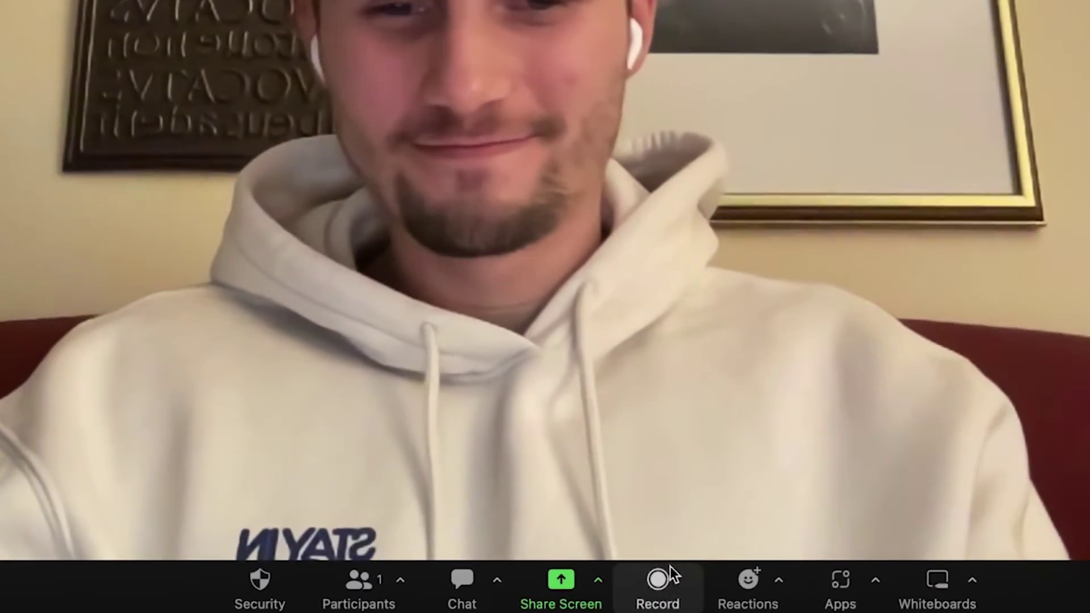
Record part of the Zoom call, stop recording, and end the meeting for all.
click(651, 580)
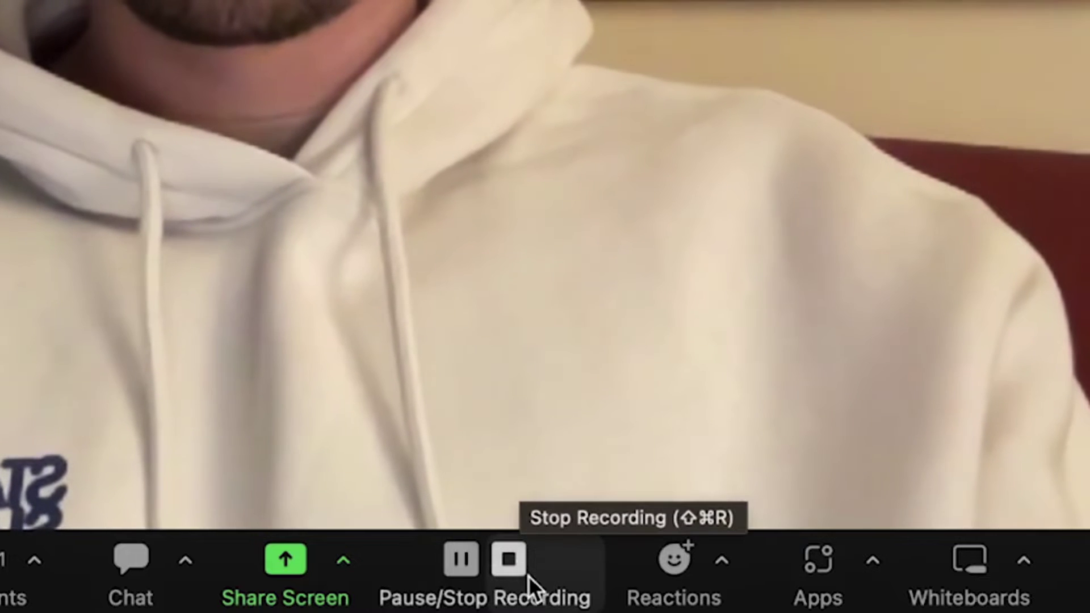
click(527, 579)
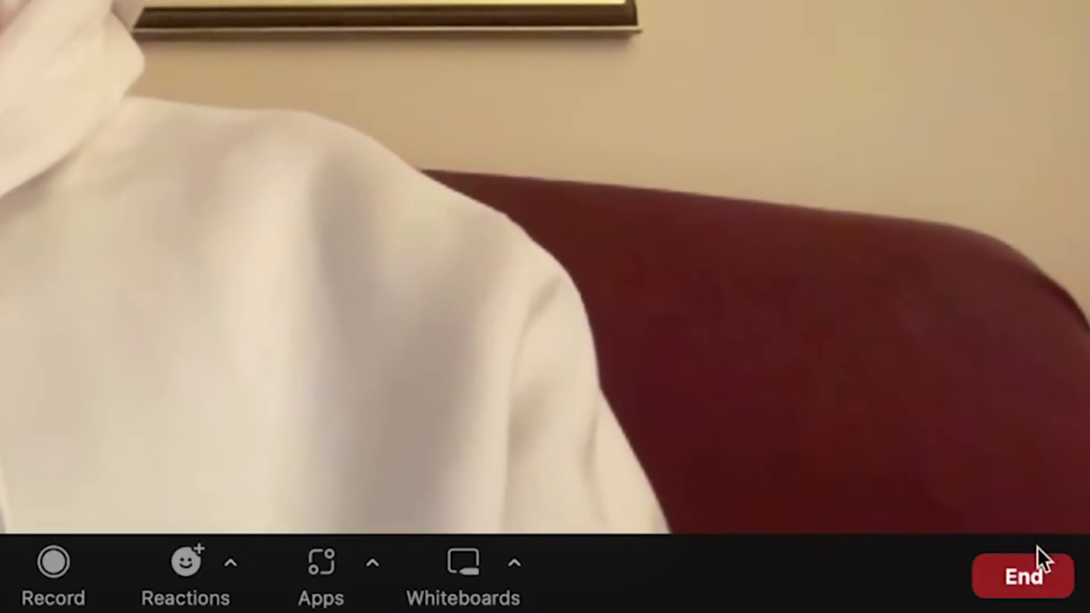
click(1050, 576)
click(1014, 425)
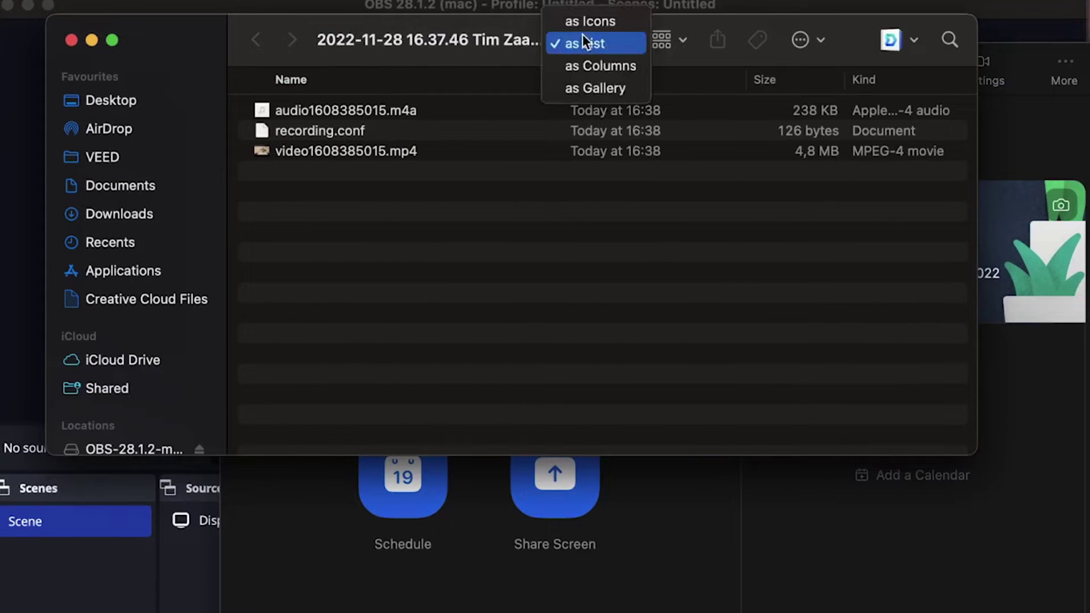
Show the Zoom recording folder's .m4a, recording.conf and .mp4 files as icons.
click(595, 23)
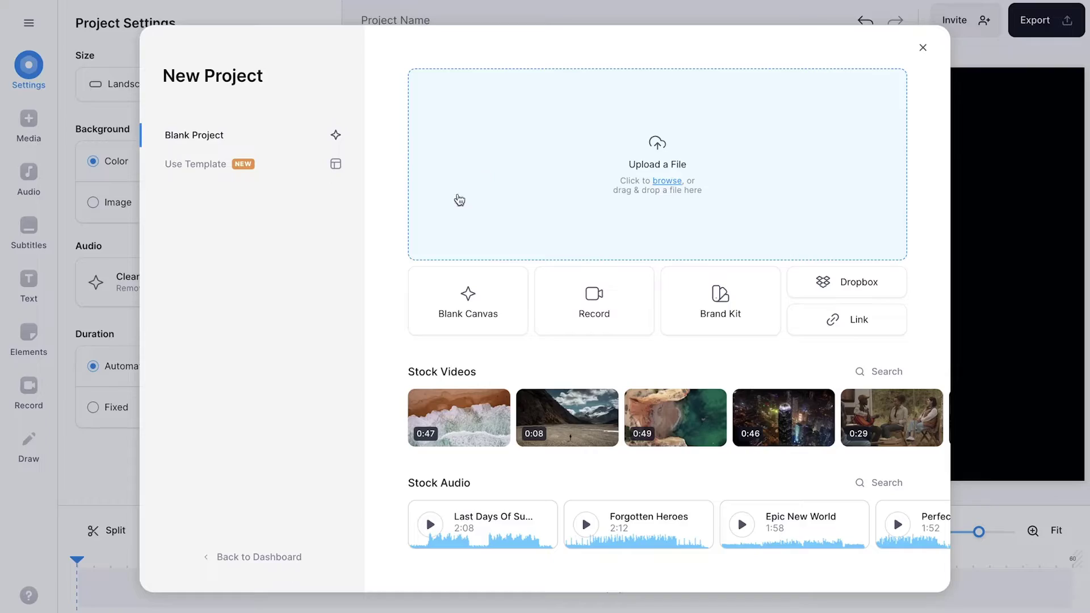
Upload the Zoom recording .mp4 into the VEED editor and play it back.
click(518, 168)
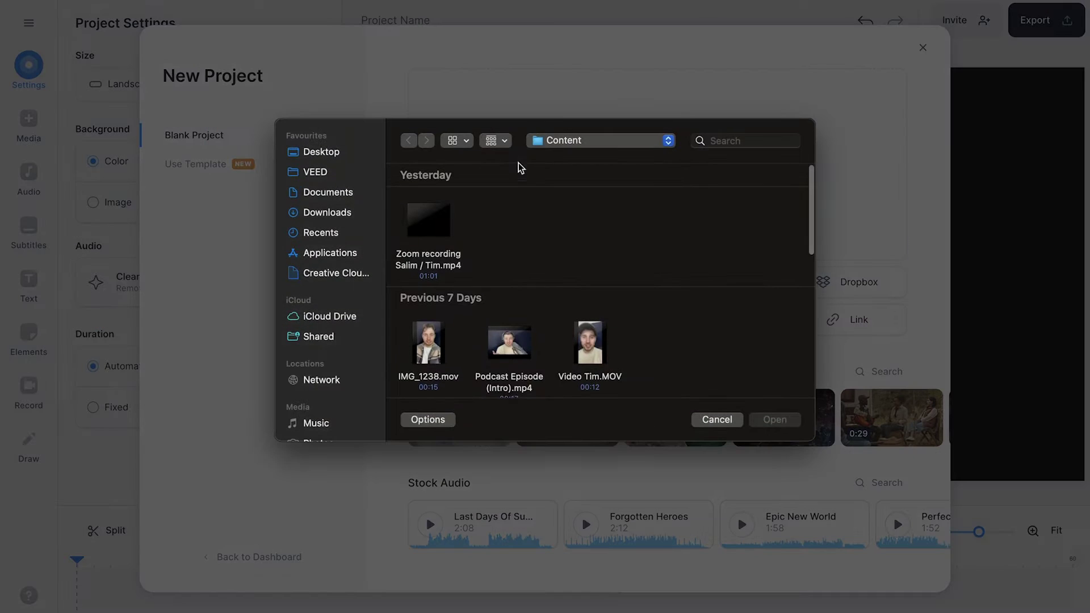
click(447, 260)
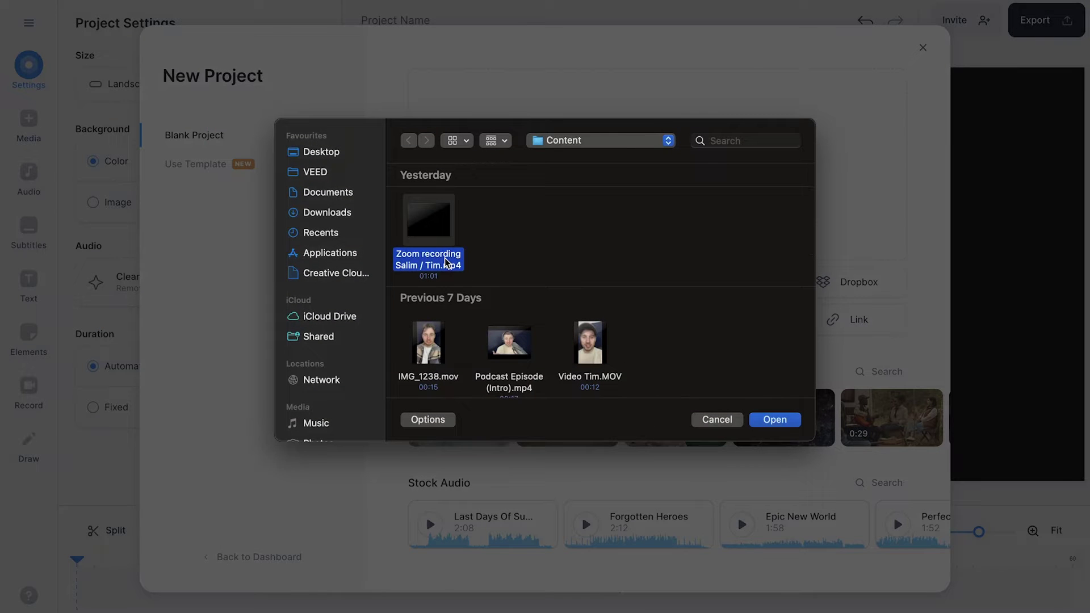
click(786, 421)
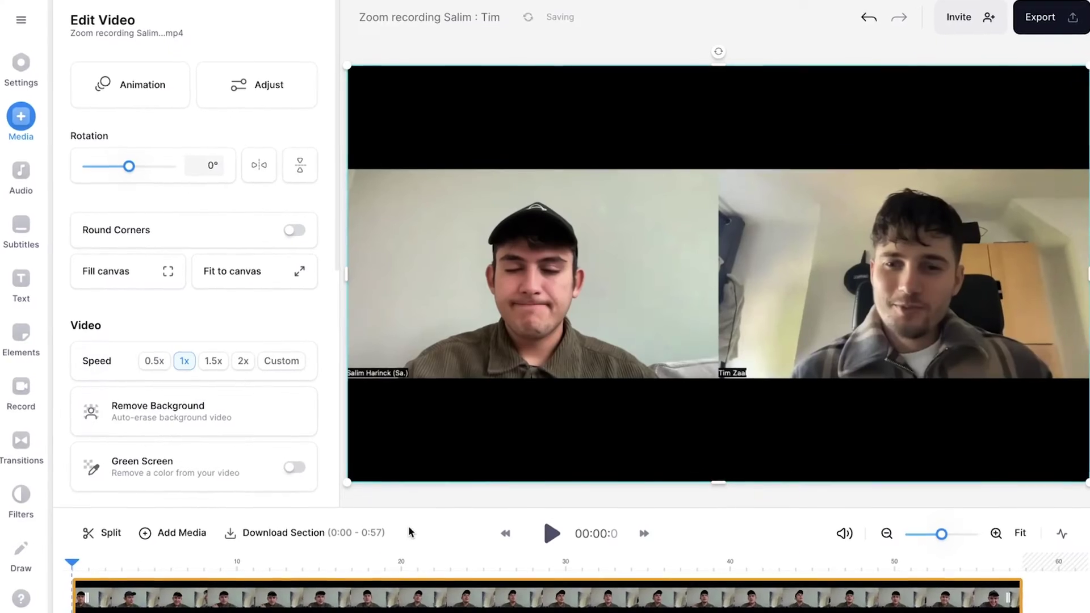
key(space)
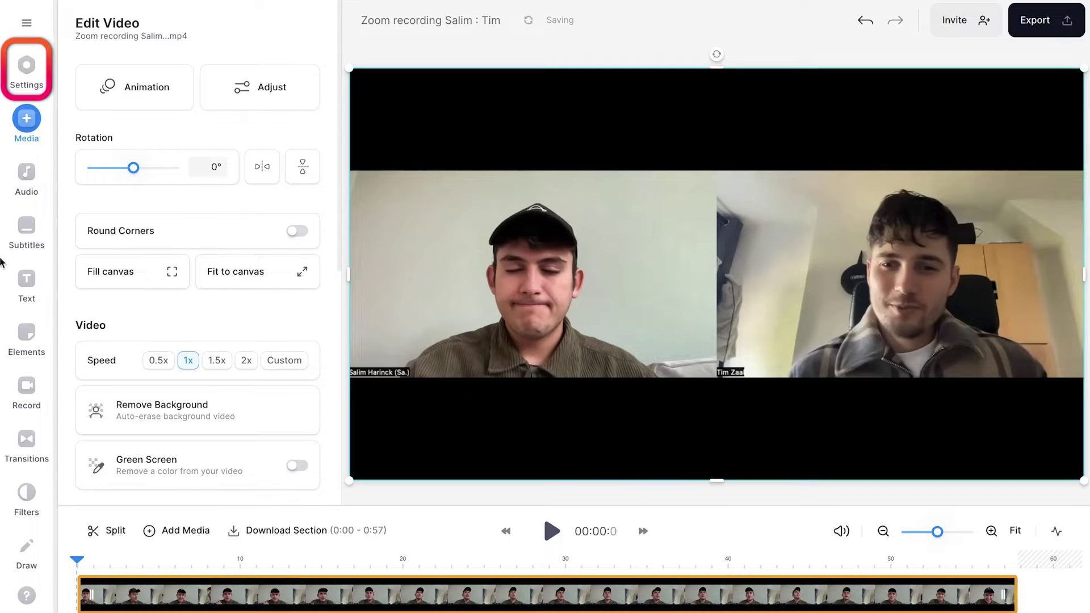
click(199, 86)
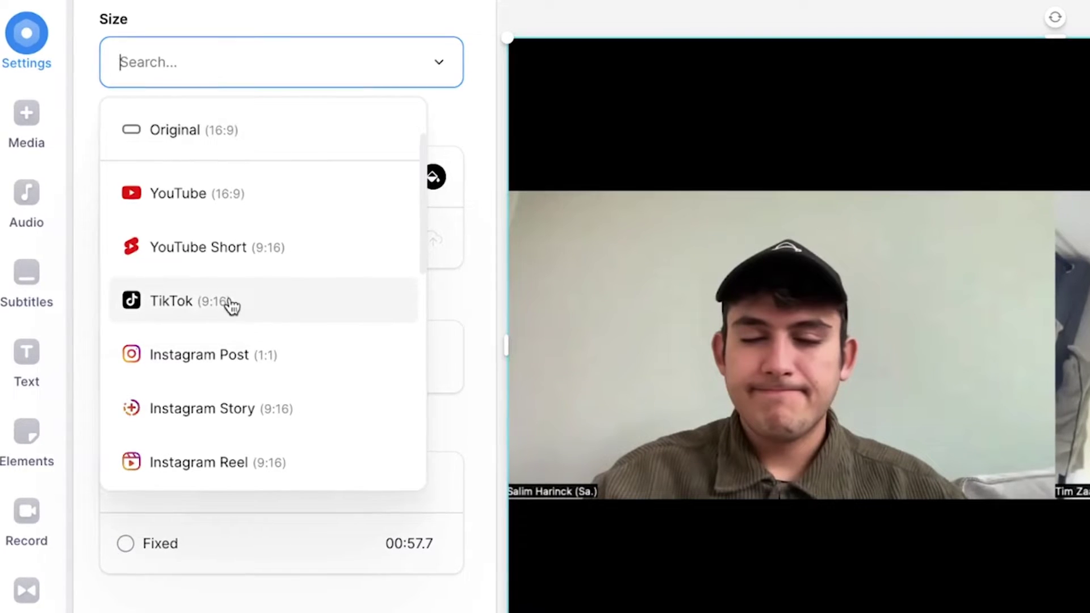
scroll(232, 306, down, 1)
scroll(231, 306, up, 1)
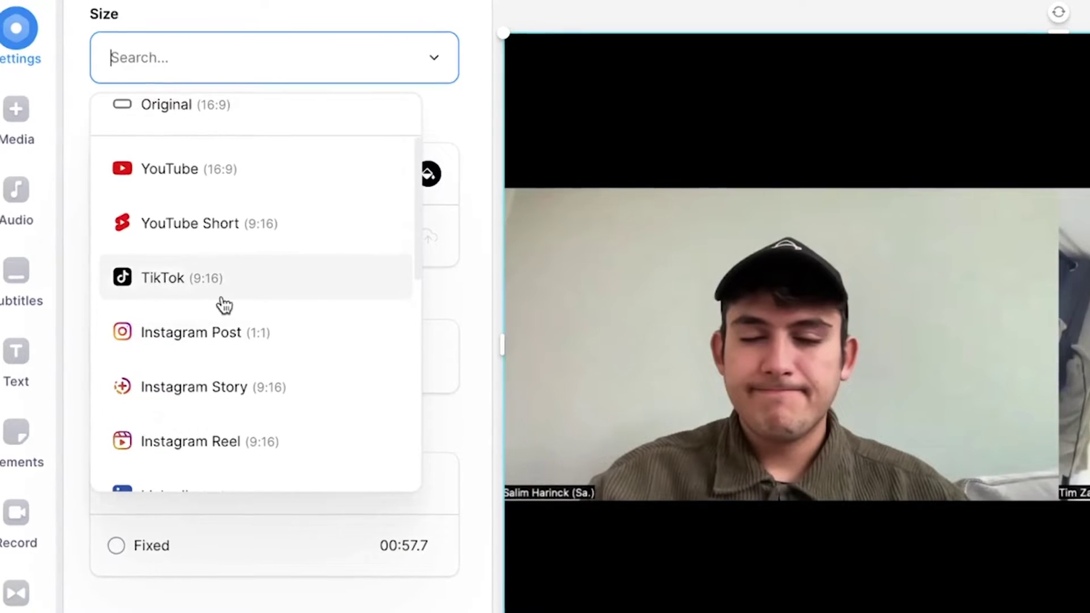
scroll(361, 312, down, 2)
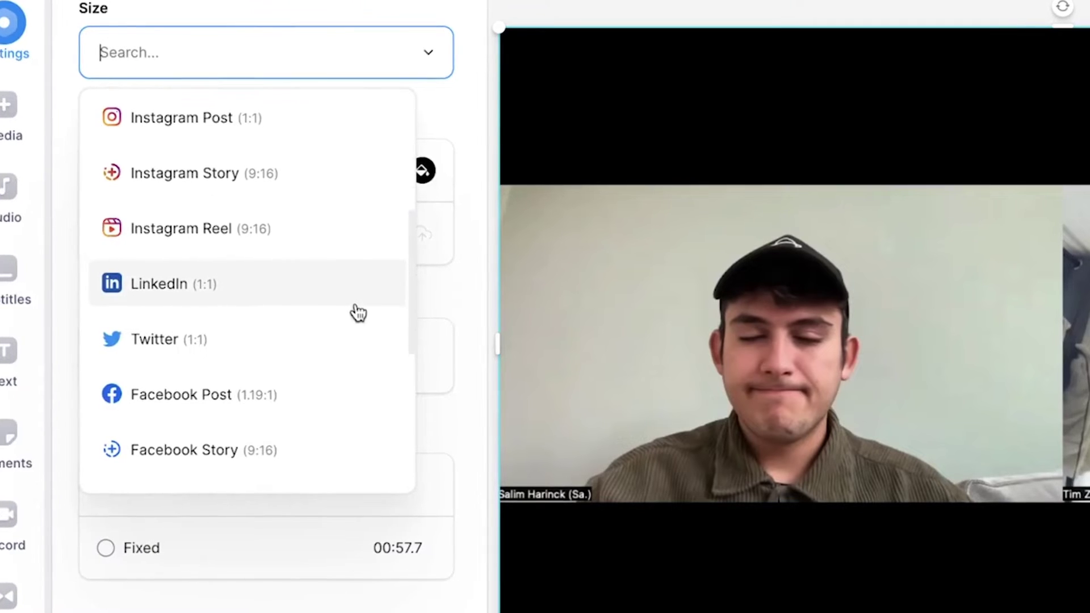
scroll(358, 313, down, 1)
scroll(236, 122, up, 5)
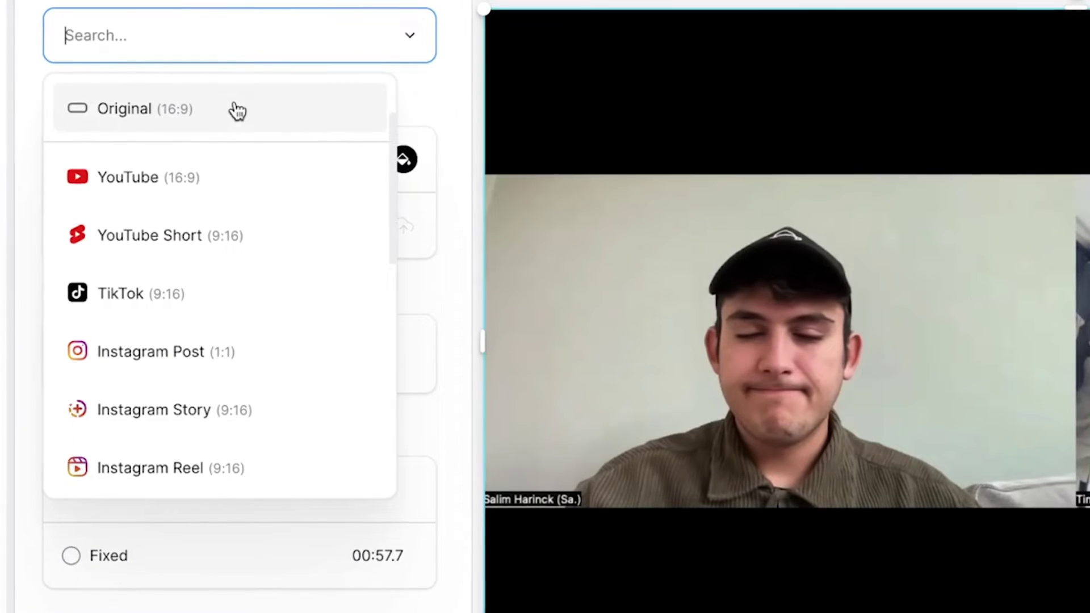
click(233, 108)
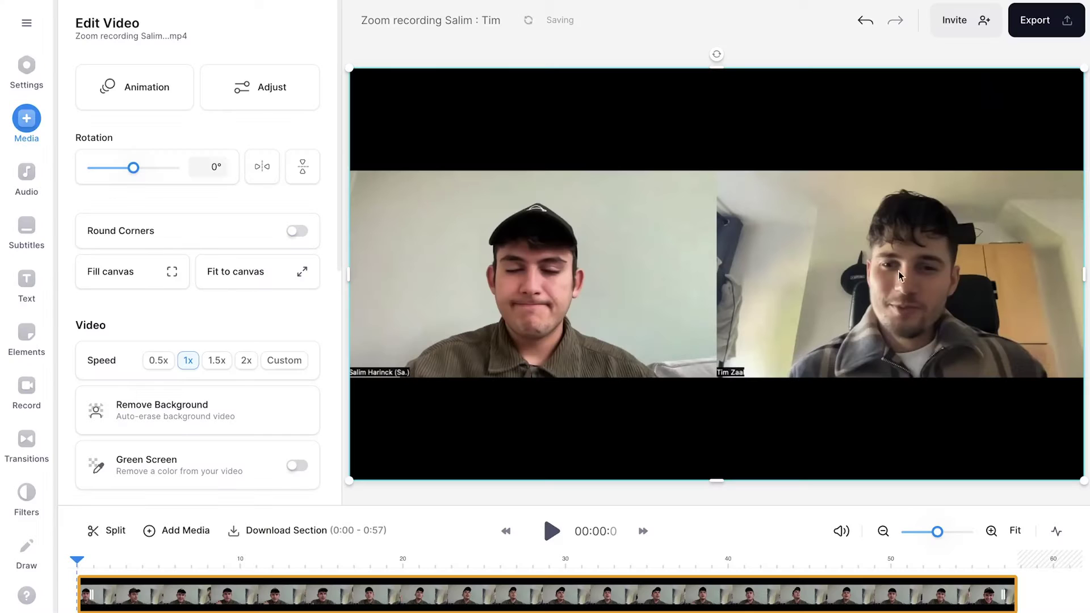
Try shrinking and moving the clip, undo the resize, and view Project Settings.
drag(1083, 68, 856, 193)
drag(698, 316, 813, 255)
click(875, 21)
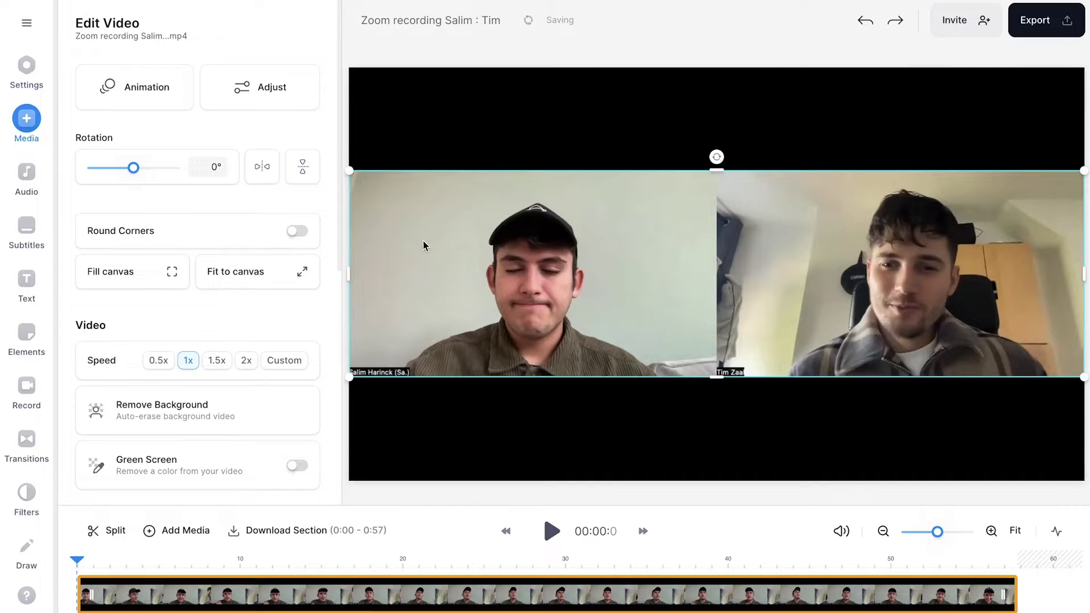
click(17, 79)
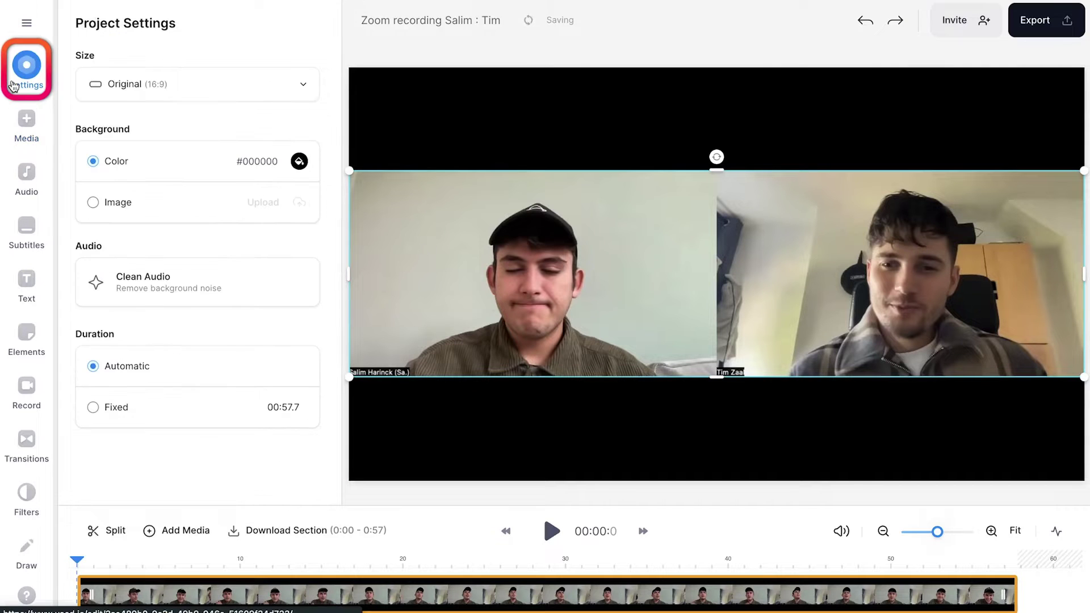
Change the project background colour from black to indigo #5456FF.
click(298, 162)
click(212, 283)
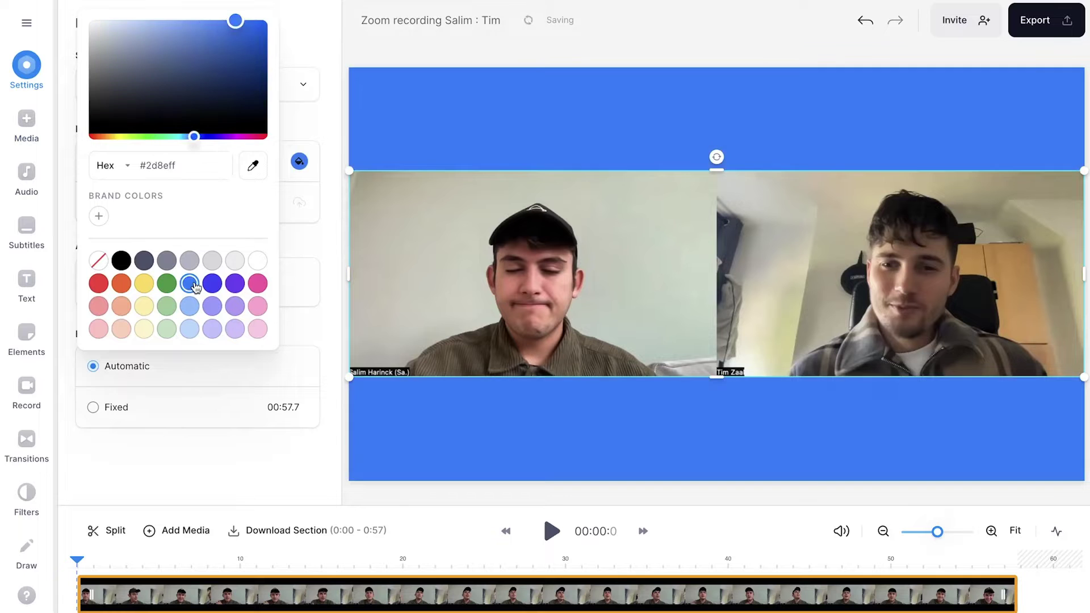
click(305, 216)
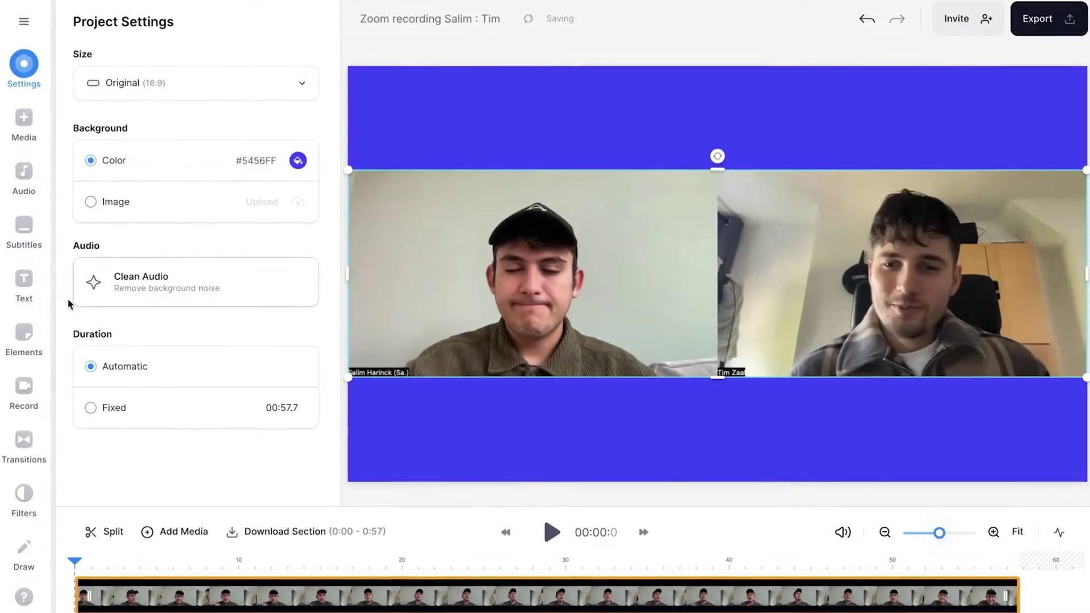
click(24, 335)
Add the blue gradient background sticker, enlarge it, and centre it on the canvas.
scroll(225, 212, down, 4)
scroll(222, 212, down, 3)
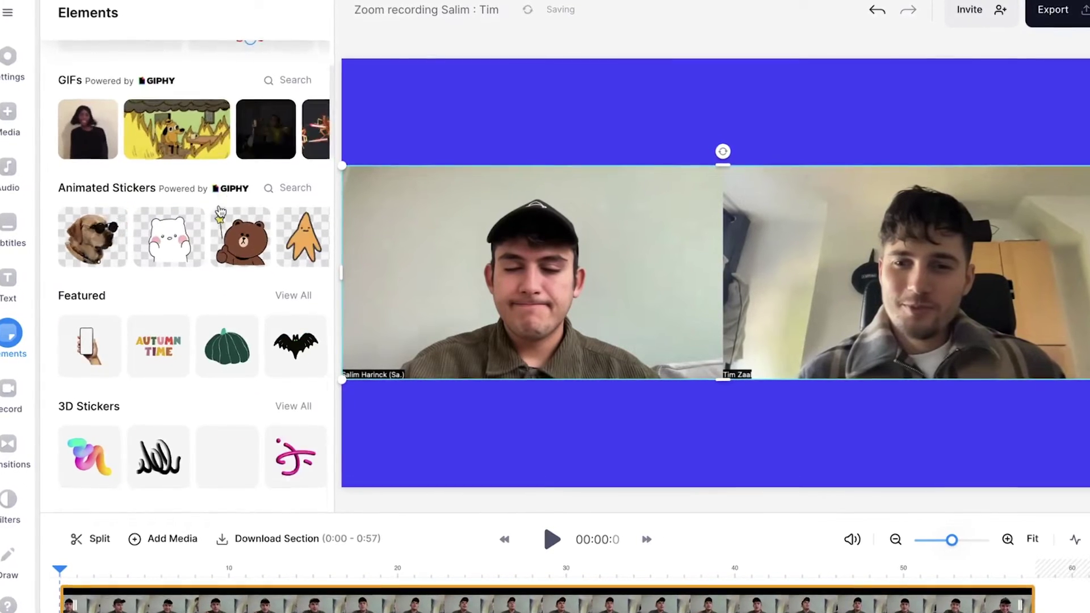
scroll(222, 214, down, 5)
click(295, 217)
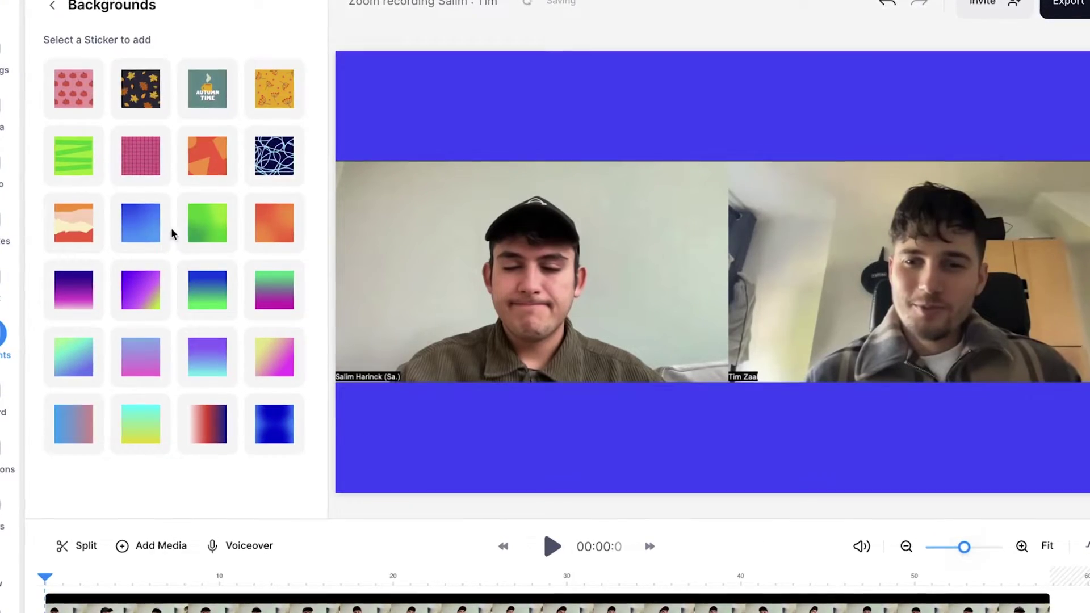
click(153, 223)
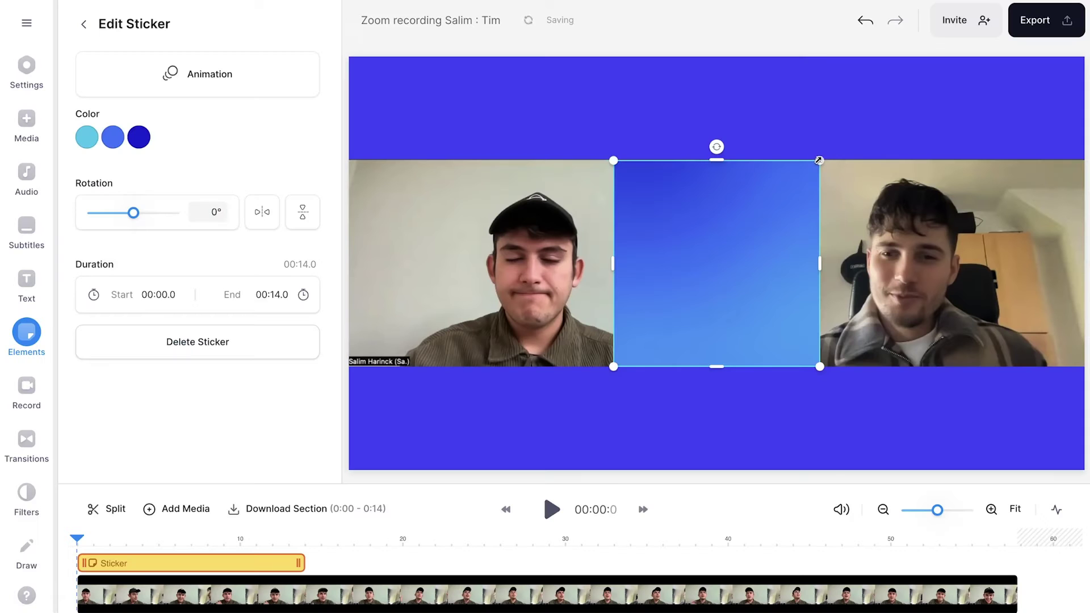
drag(818, 161, 920, 107)
drag(878, 143, 828, 184)
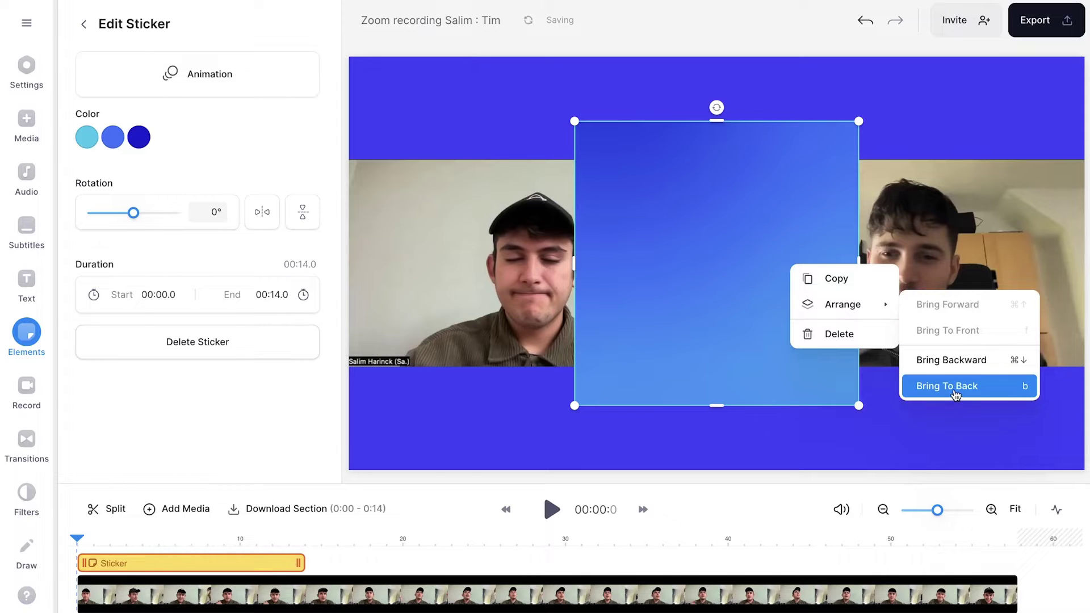
Send the gradient sticker behind the video, stretch it to fill the canvas, and extend its duration.
click(956, 392)
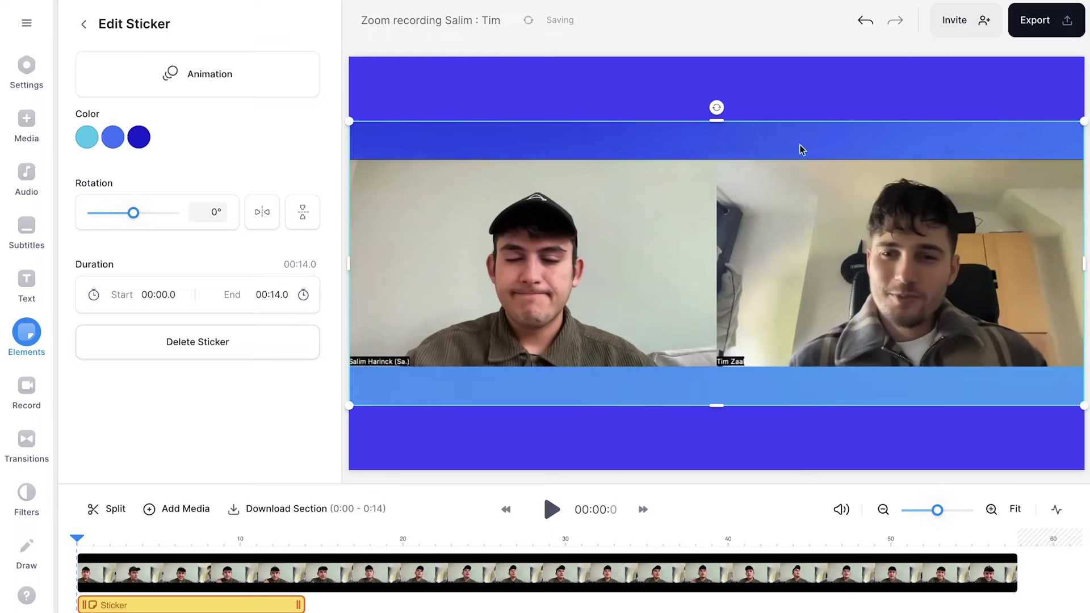
drag(717, 120, 718, 63)
drag(716, 407, 717, 470)
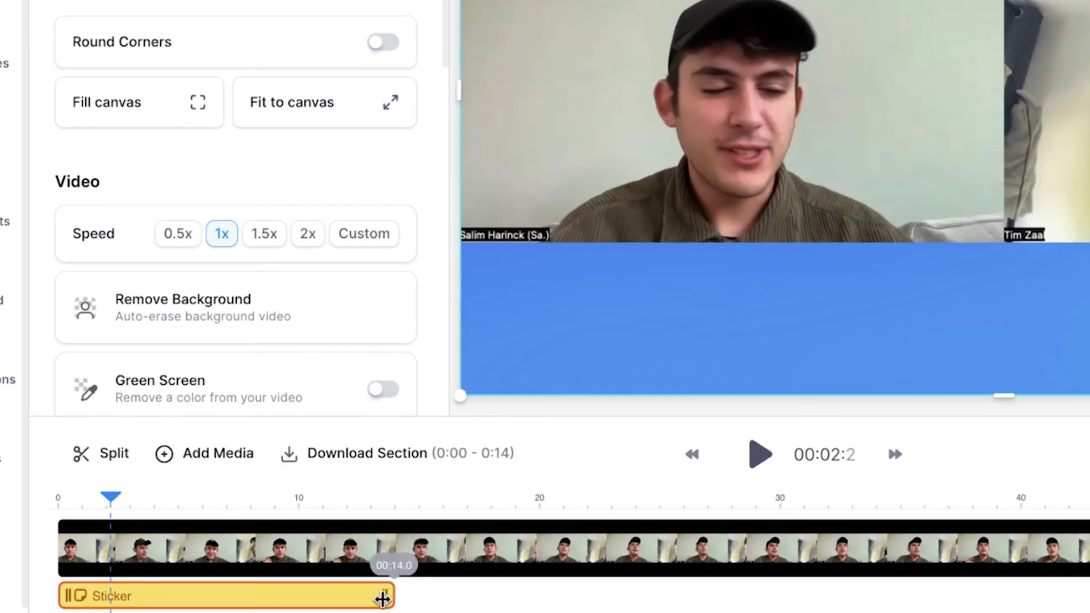
click(89, 602)
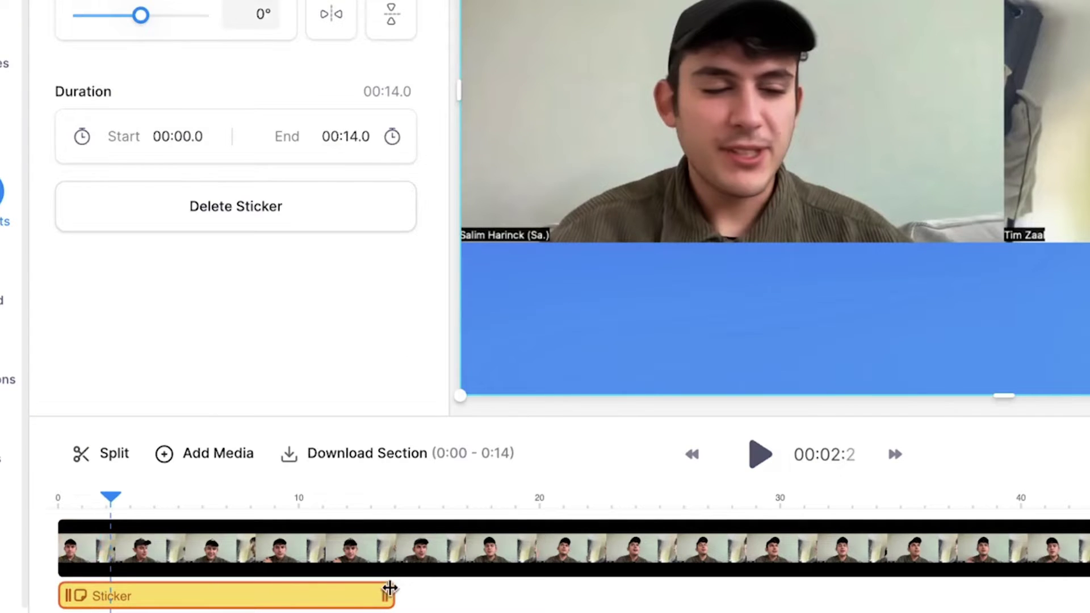
drag(389, 589, 698, 580)
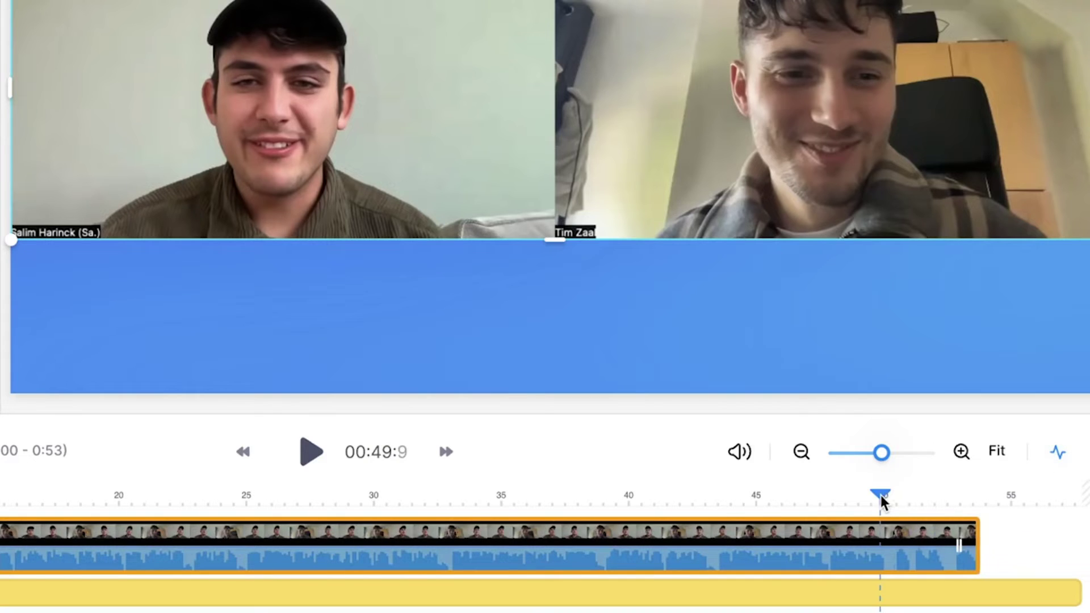
Split the call clip at 41 seconds and at 43 seconds.
key(space)
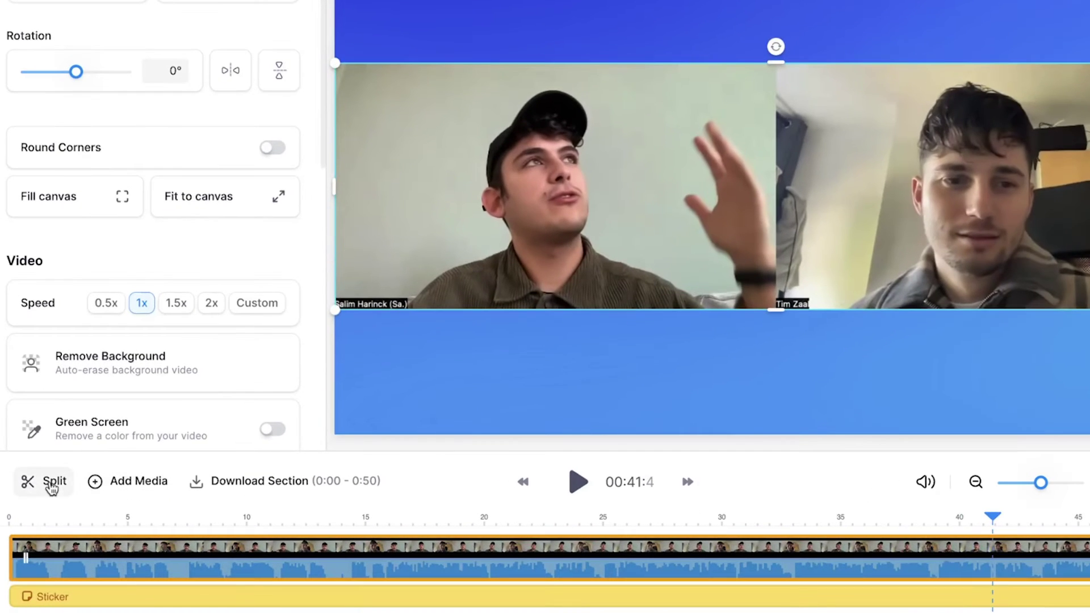
click(106, 502)
drag(1031, 510, 1043, 516)
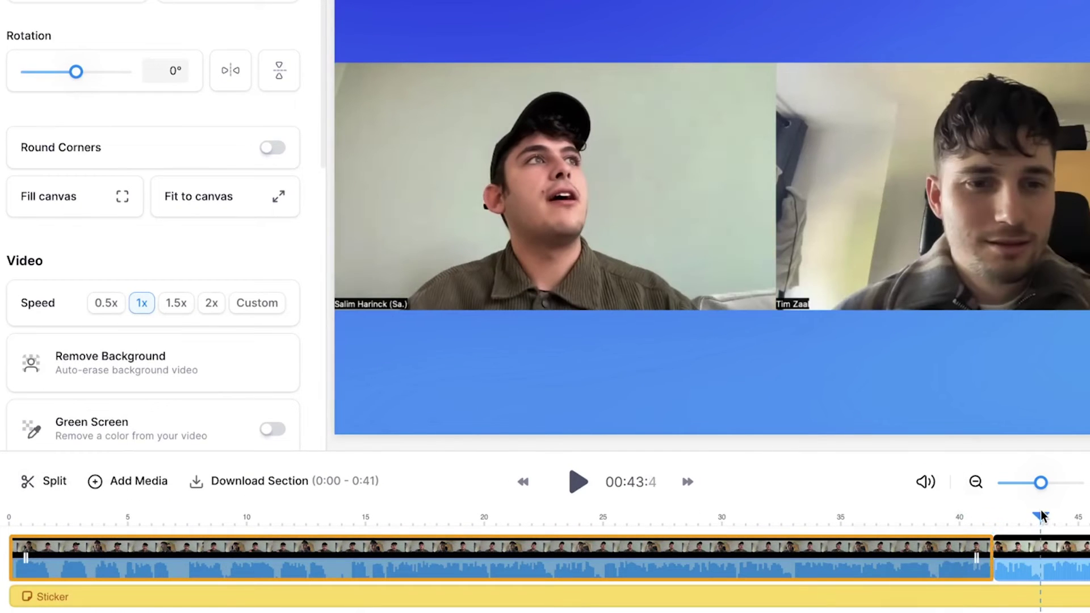
click(59, 498)
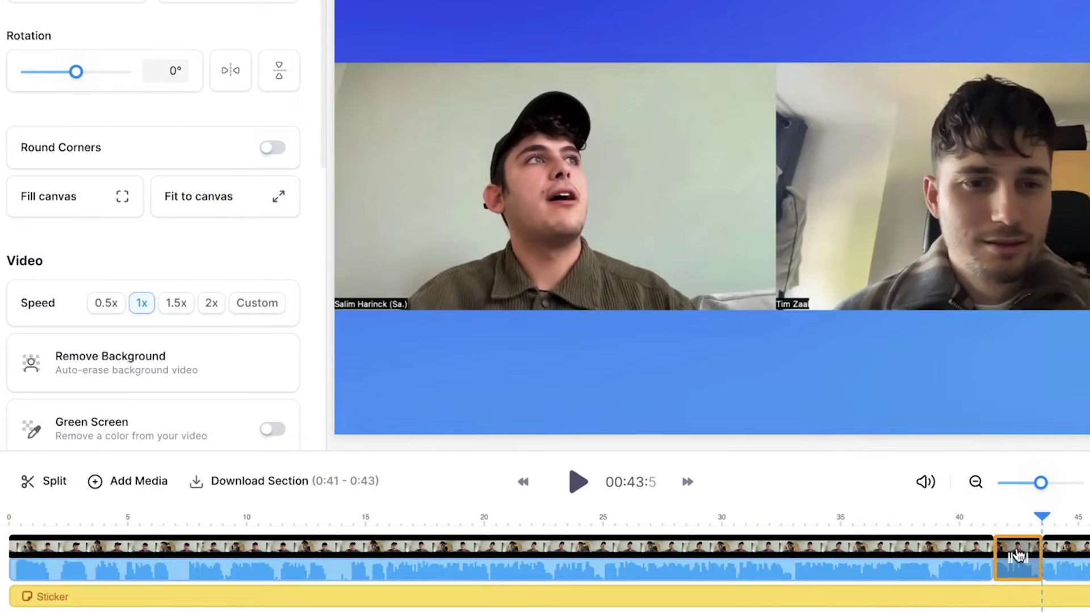
Delete the 41–43 s piece and bring up the Subtitles panel.
right_click(1017, 555)
click(962, 534)
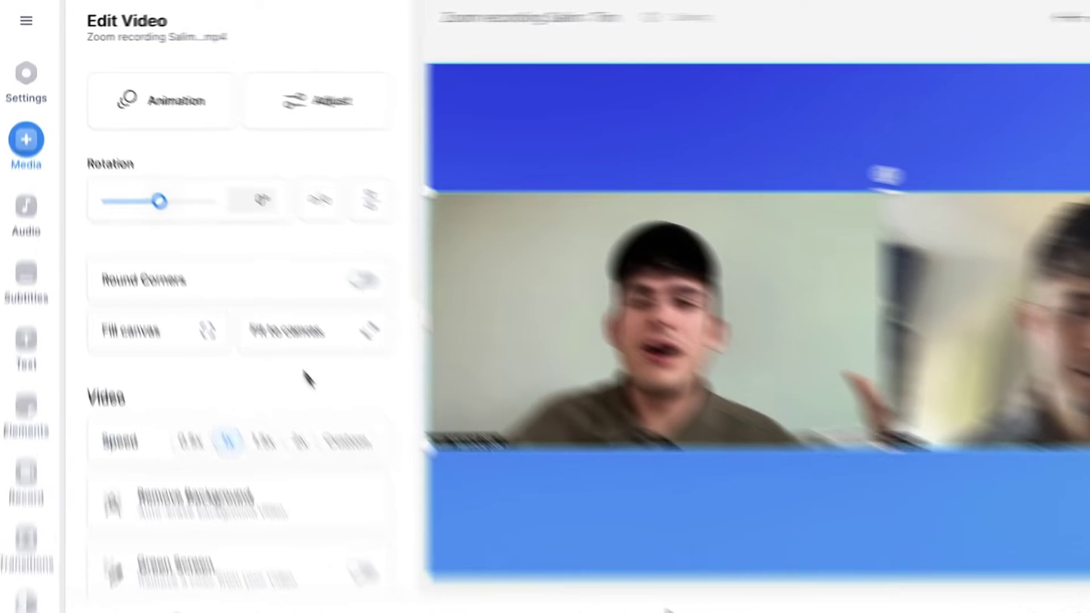
scroll(251, 310, down, 5)
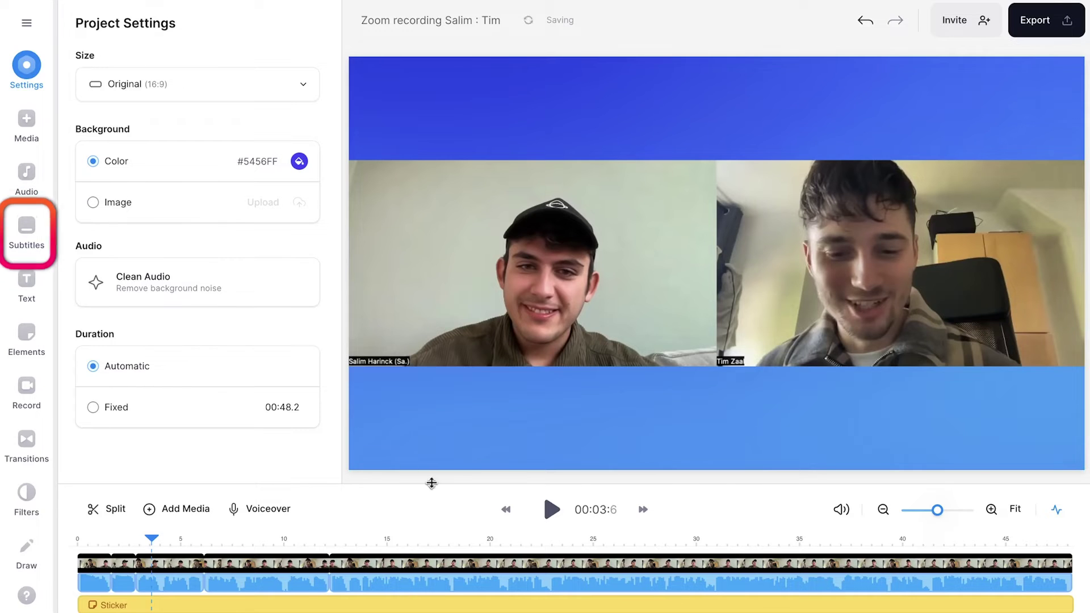
click(43, 232)
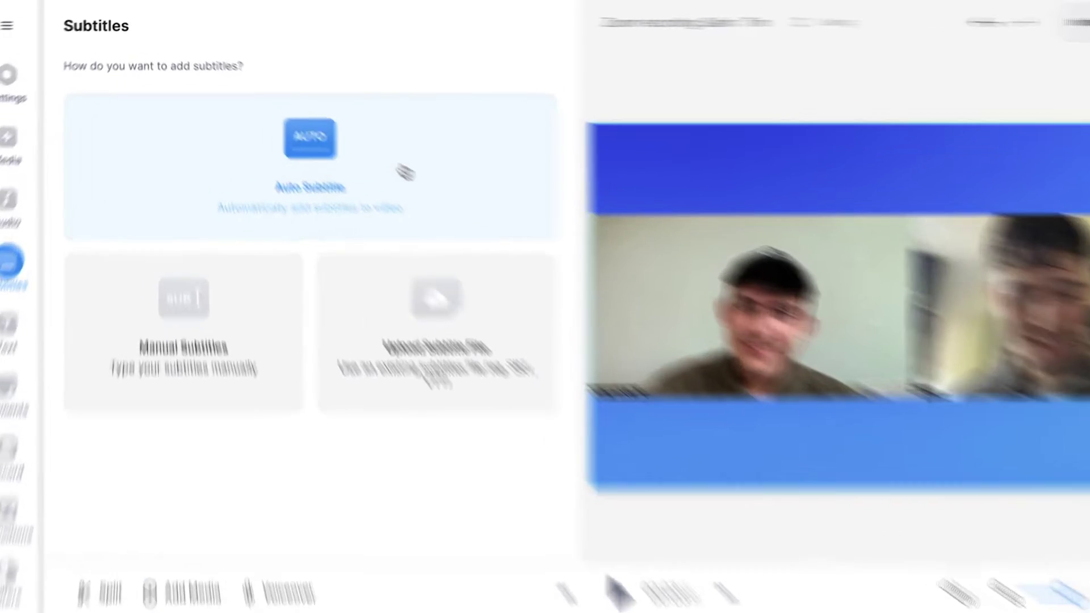
Auto-generate subtitles for the call with English as the spoken language.
click(366, 149)
click(345, 99)
scroll(399, 362, down, 10)
click(397, 171)
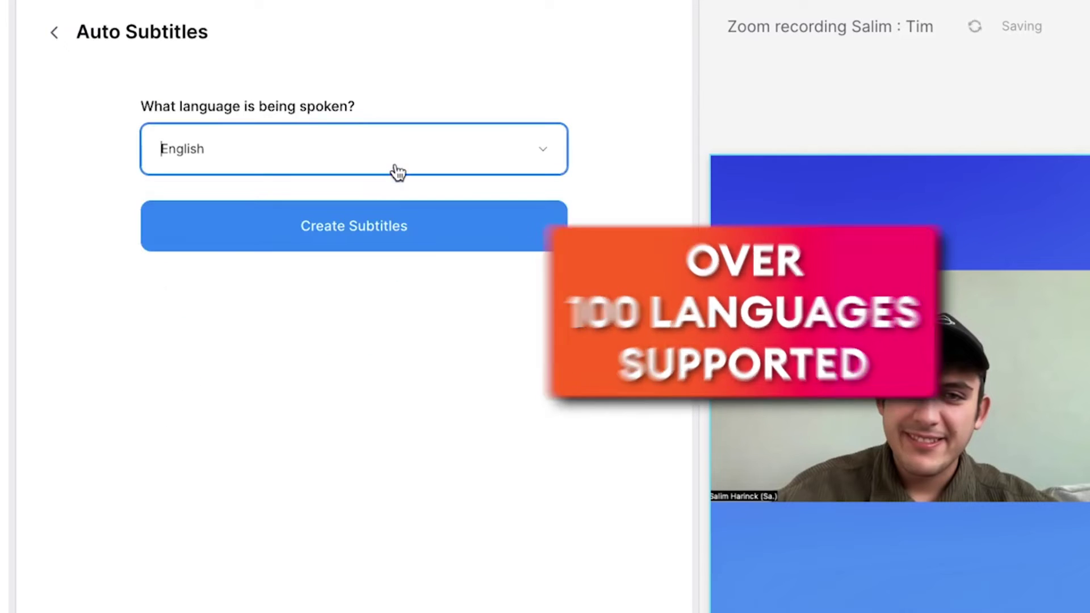
click(466, 238)
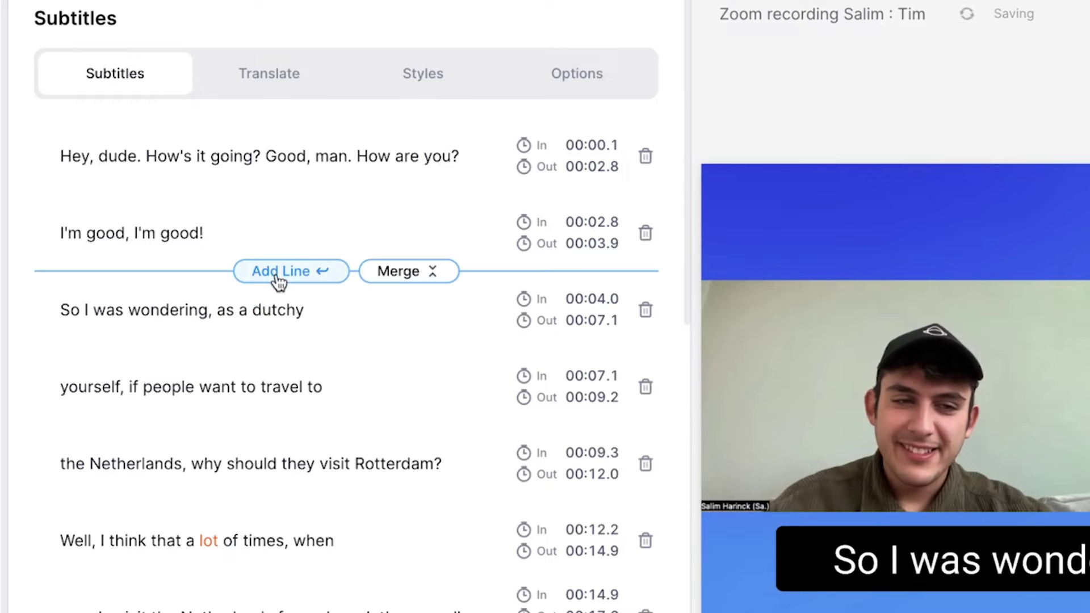
Rework the subtitle rows so 'but also little nuggets of history' splits from 'skyscraper buildings,' at 41.2 s.
click(279, 282)
click(584, 250)
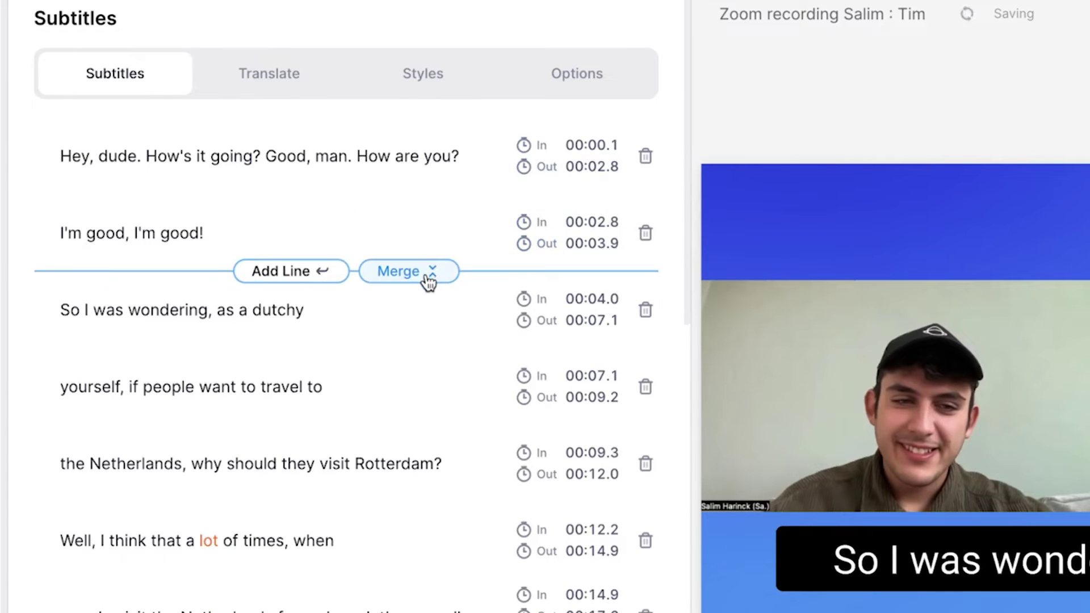
click(429, 278)
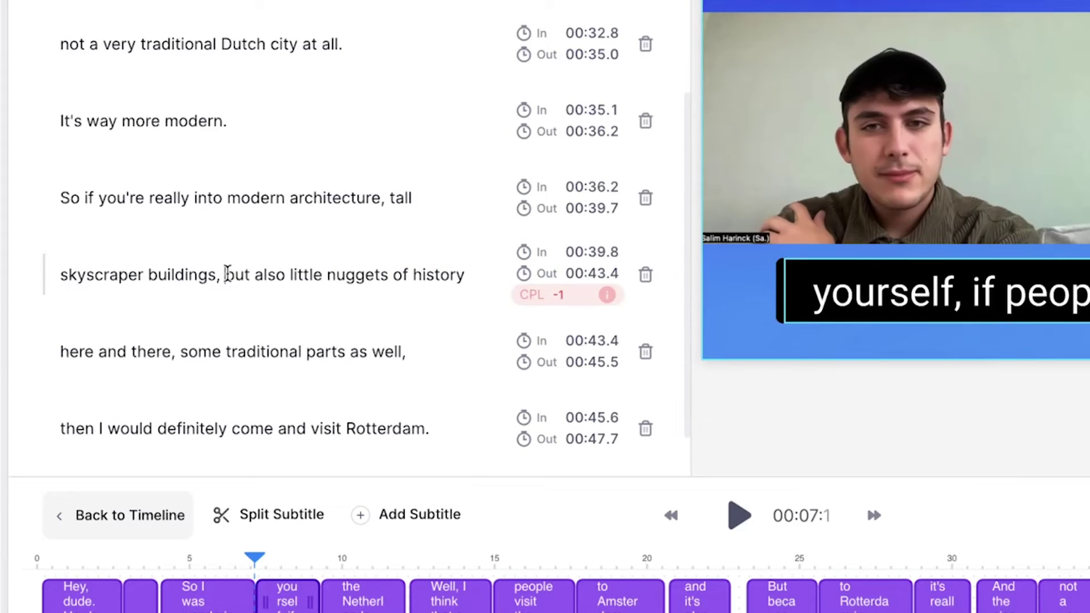
click(227, 274)
key(Return)
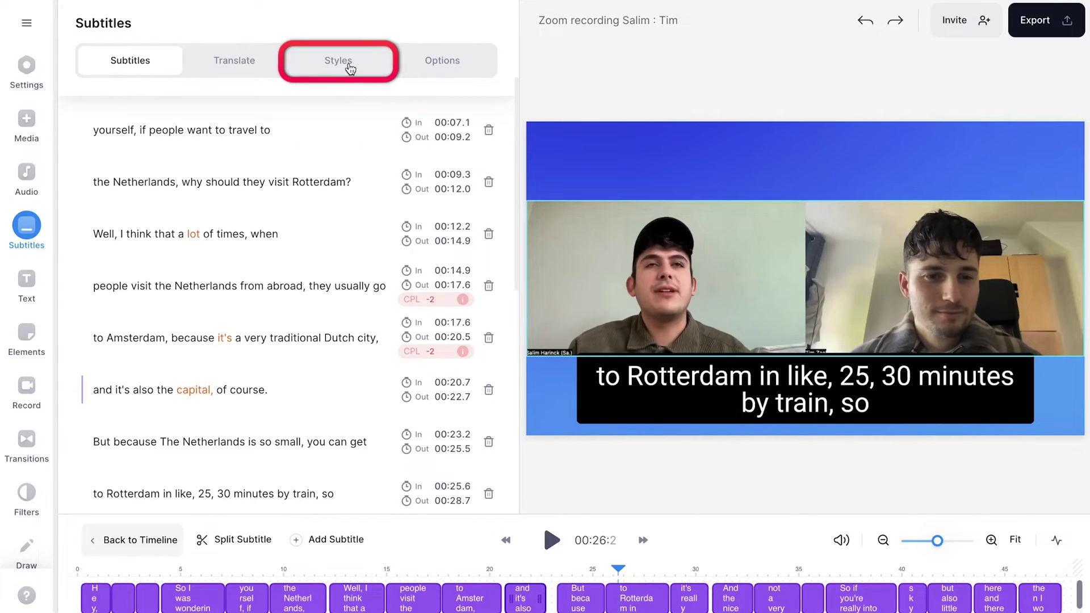
Apply the white Arimo 37px shadow preset, then centre, narrow and slightly tilt the subtitle box.
click(351, 69)
click(214, 125)
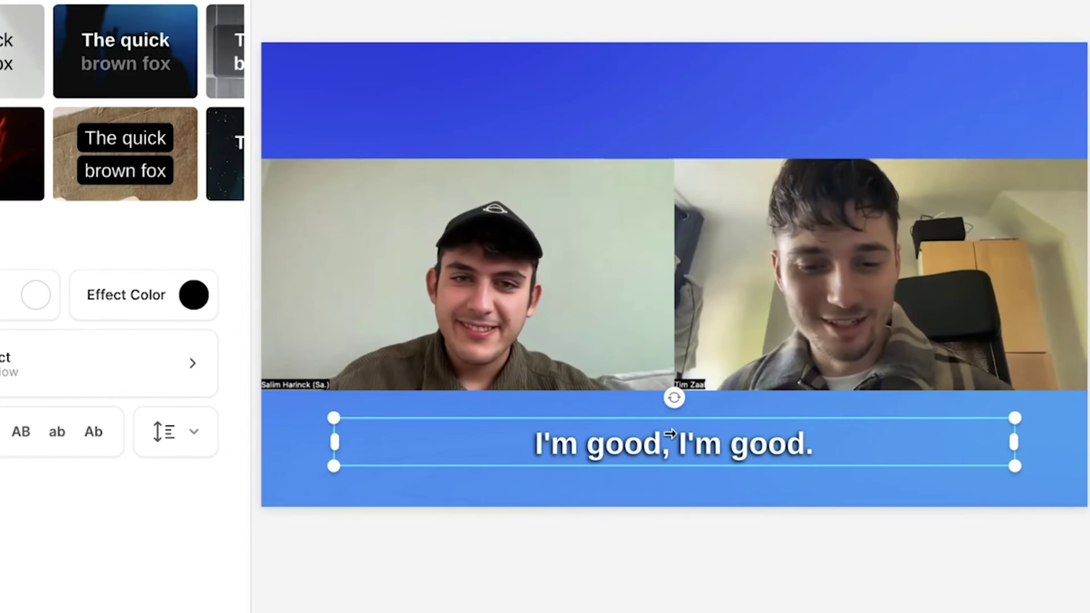
mouse_move(670, 434)
mouse_down()
mouse_move(607, 189)
mouse_move(689, 406)
mouse_move(659, 430)
mouse_up()
drag(1015, 412, 938, 419)
drag(637, 403, 632, 397)
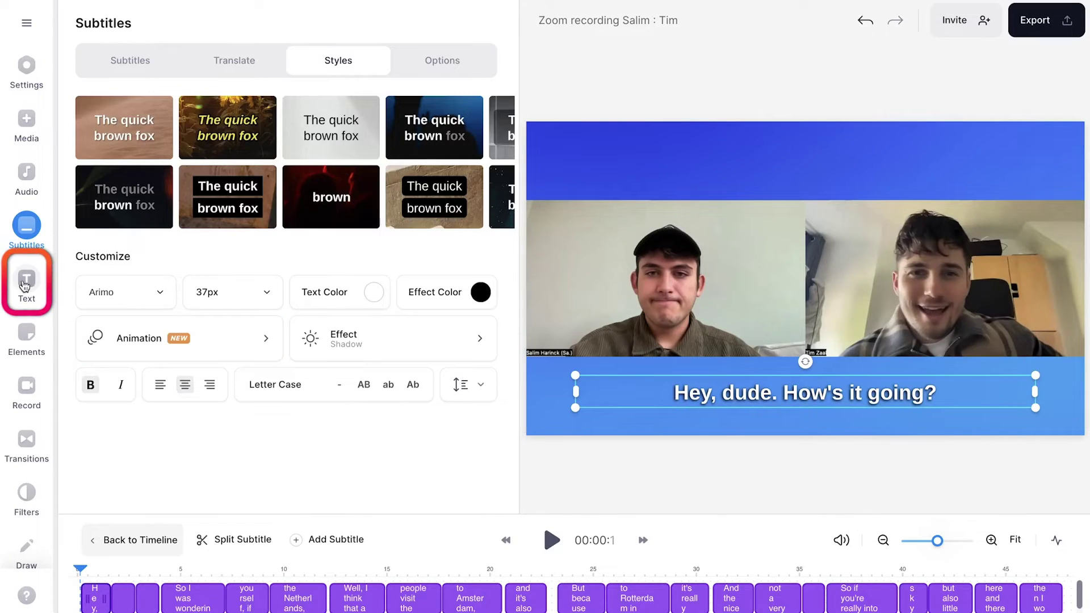
Add a Coffee hour text as 'Why should you travel to Rotterdam?', fit it to the top band, and change its font.
click(22, 281)
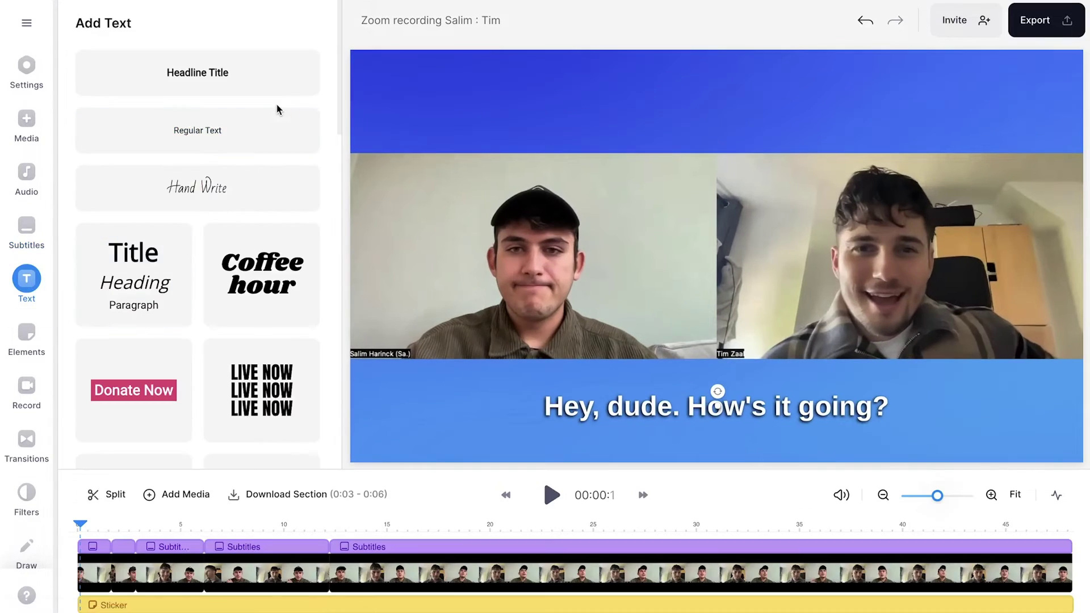
scroll(278, 109, down, 5)
scroll(274, 110, up, 5)
click(275, 276)
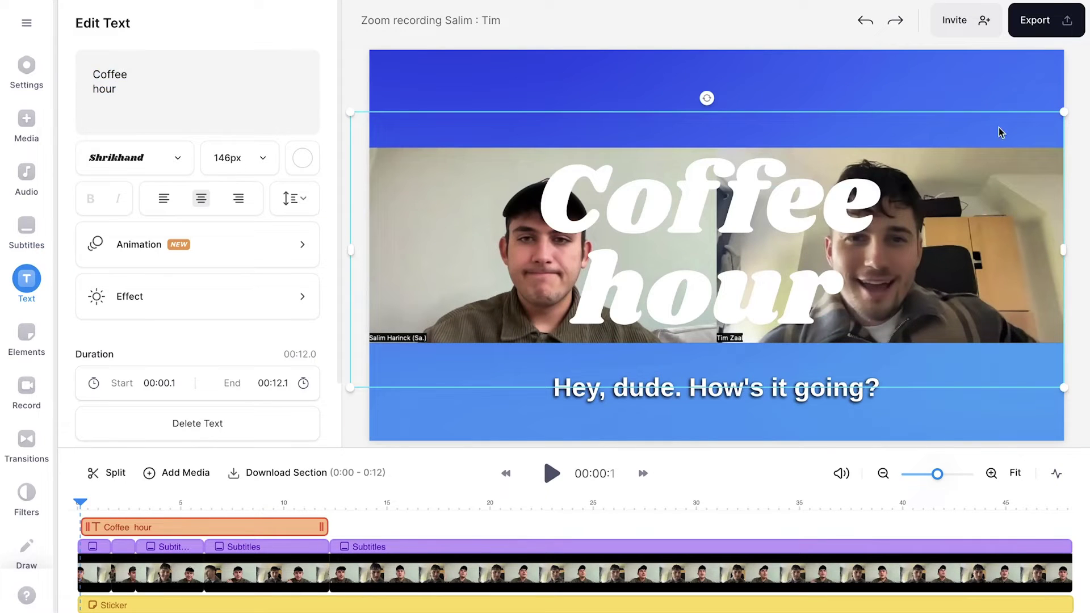
drag(1054, 112, 851, 179)
drag(549, 263, 659, 150)
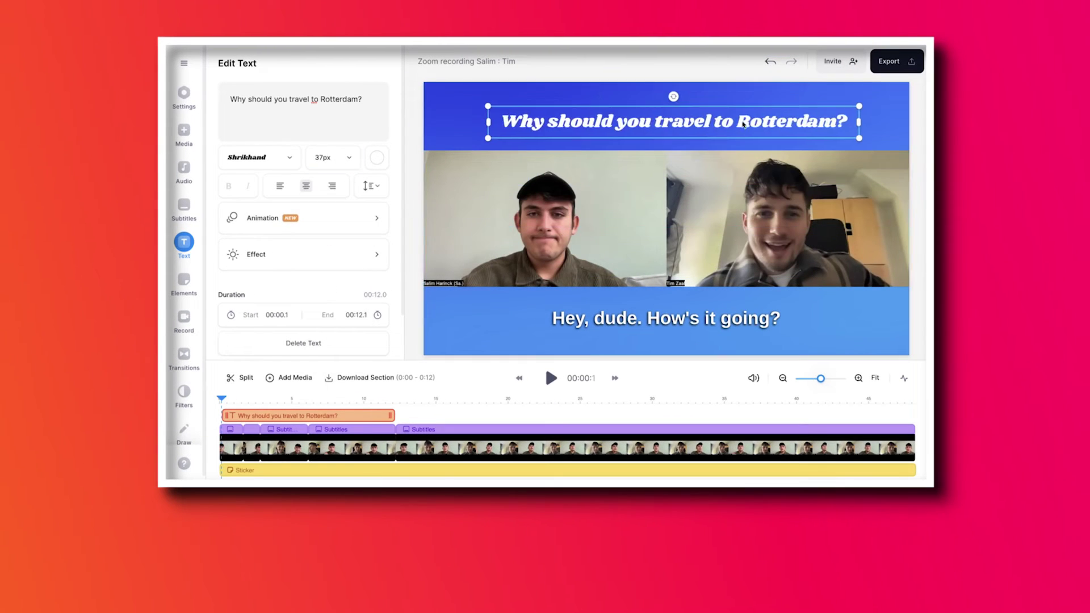
click(259, 157)
click(269, 318)
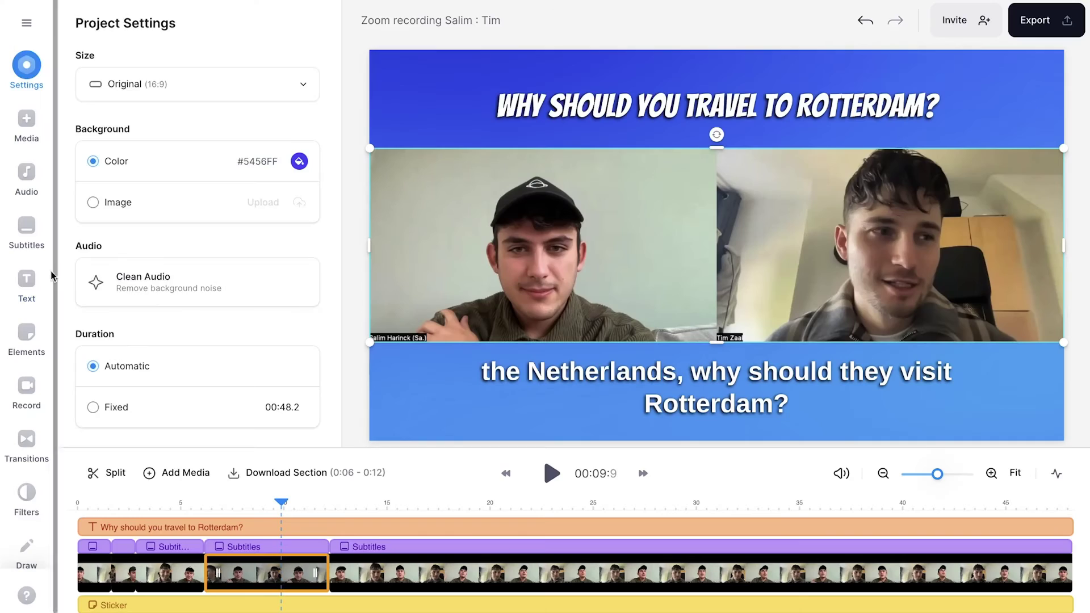
Add a 'Salim' name label with a Rounded BG effect and paste a copy for 'Tim'.
click(29, 279)
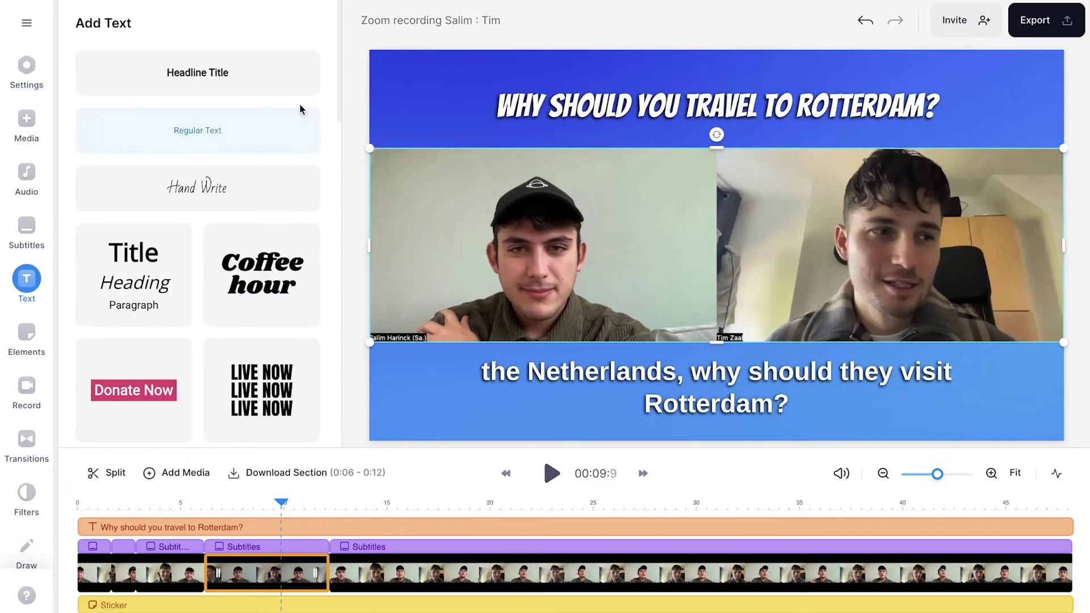
click(262, 273)
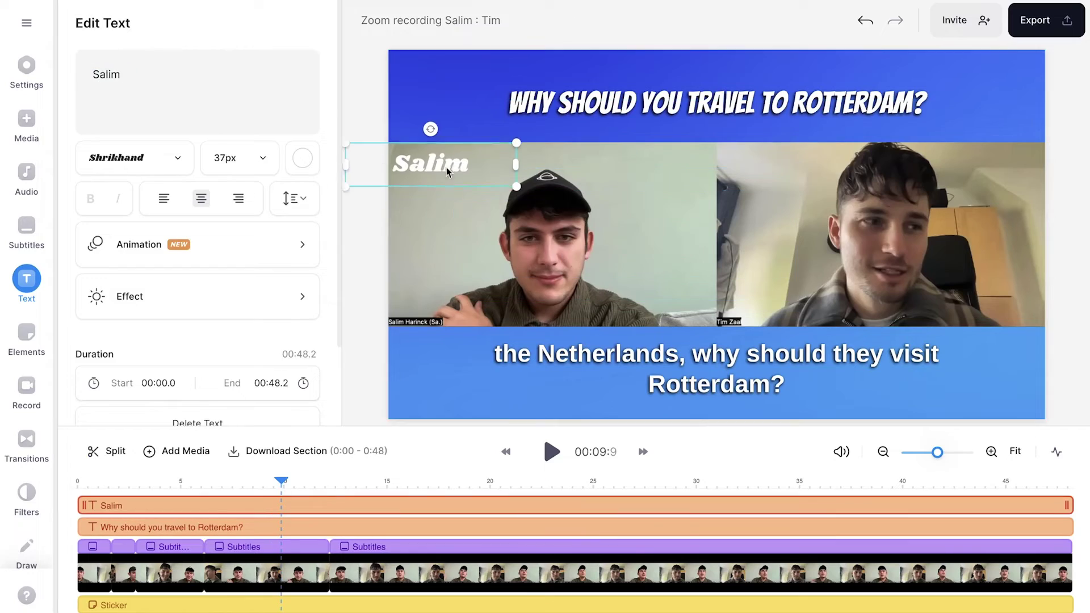
click(170, 294)
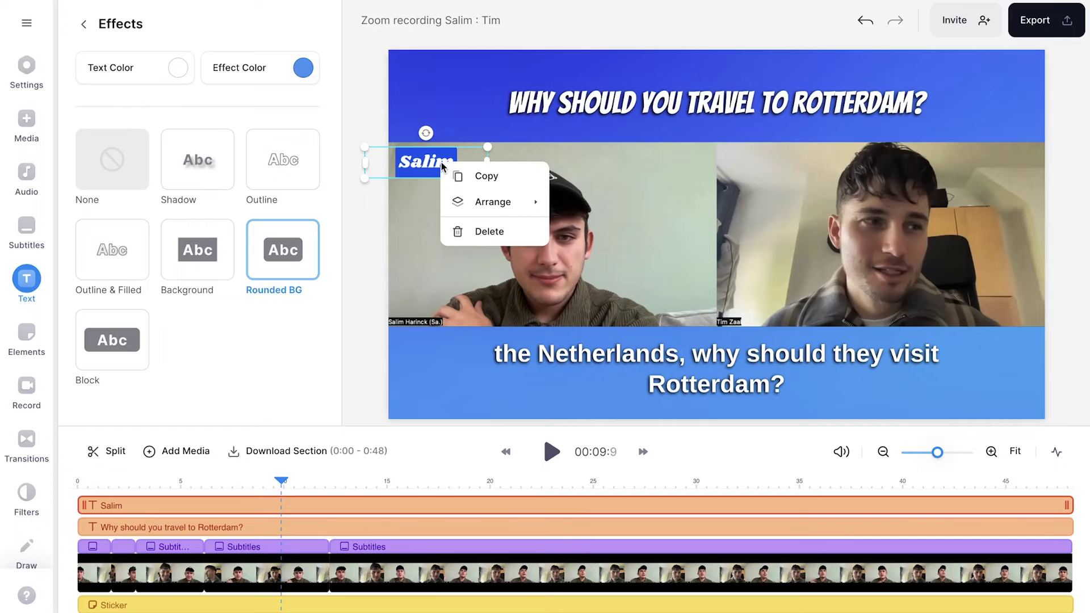
right_click(629, 177)
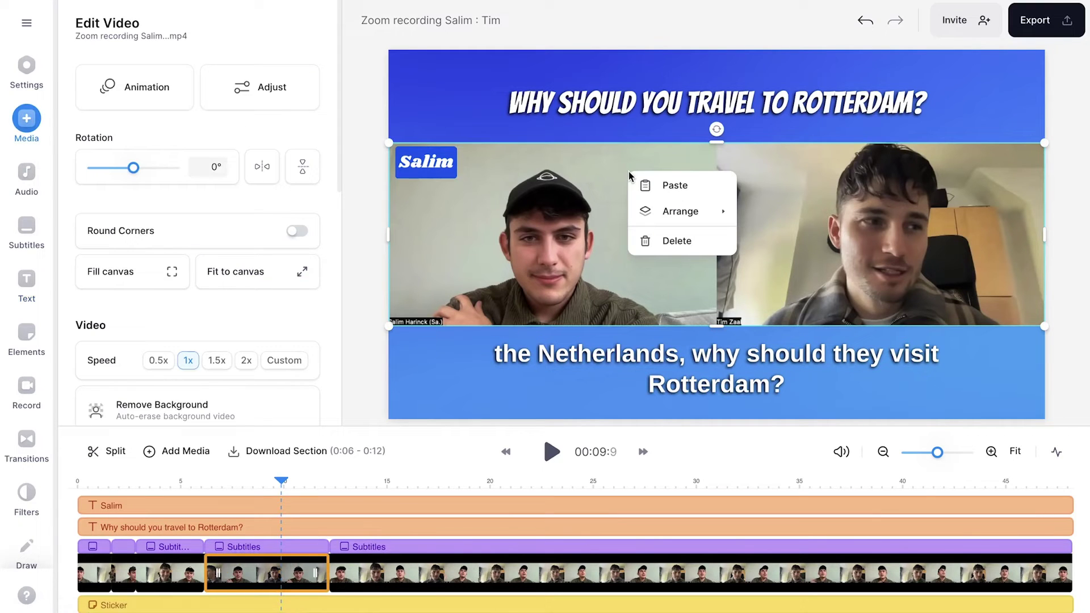
click(674, 186)
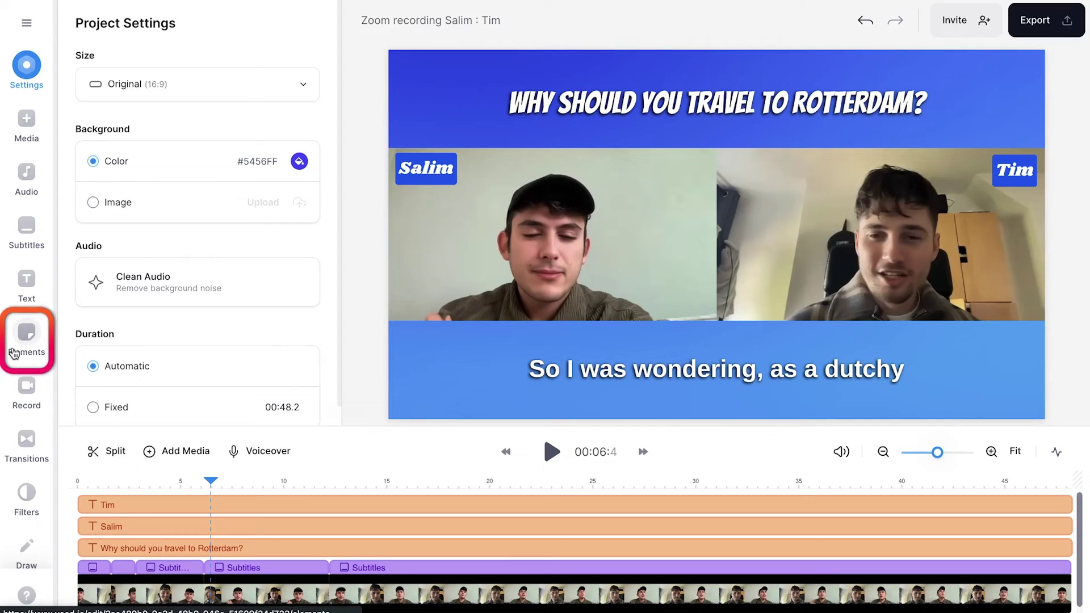
Add the thinking-face emoji from the full emoji list and drag it into the banner left of the title.
click(17, 352)
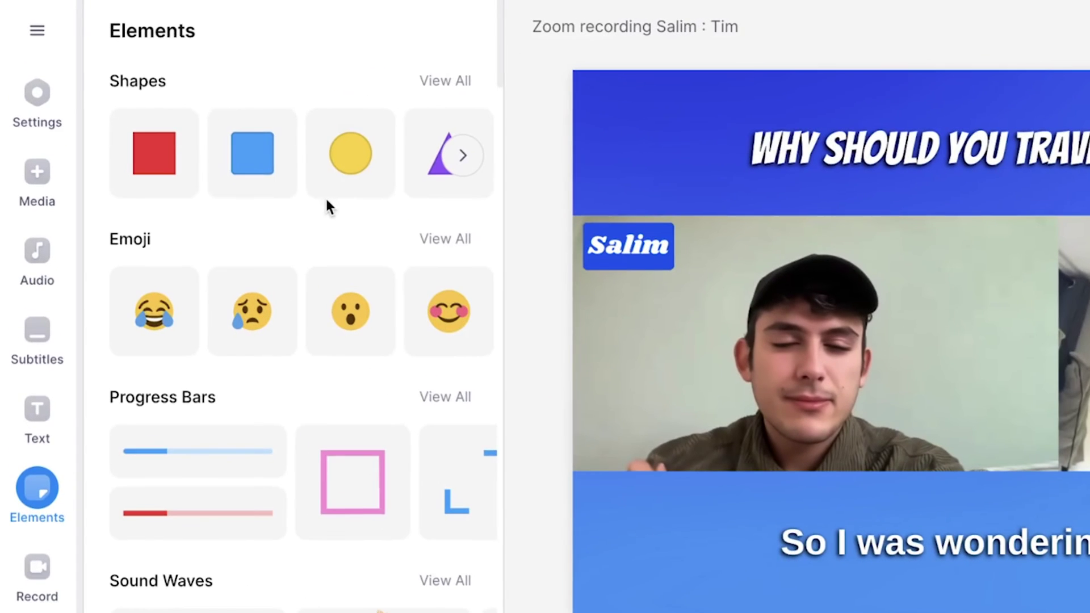
scroll(221, 135, down, 3)
scroll(326, 197, down, 8)
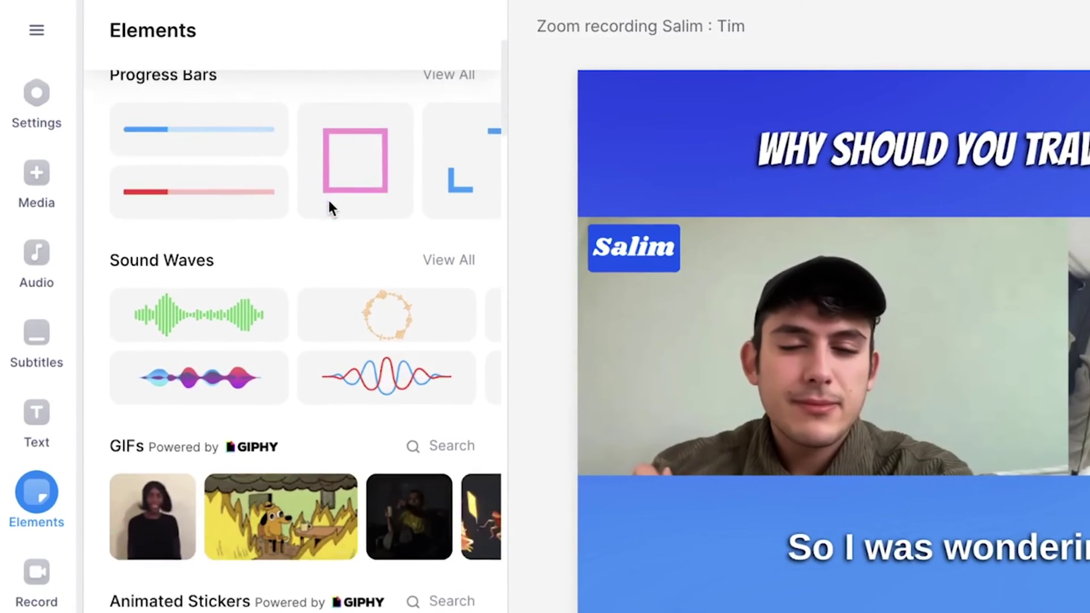
scroll(332, 210, down, 1)
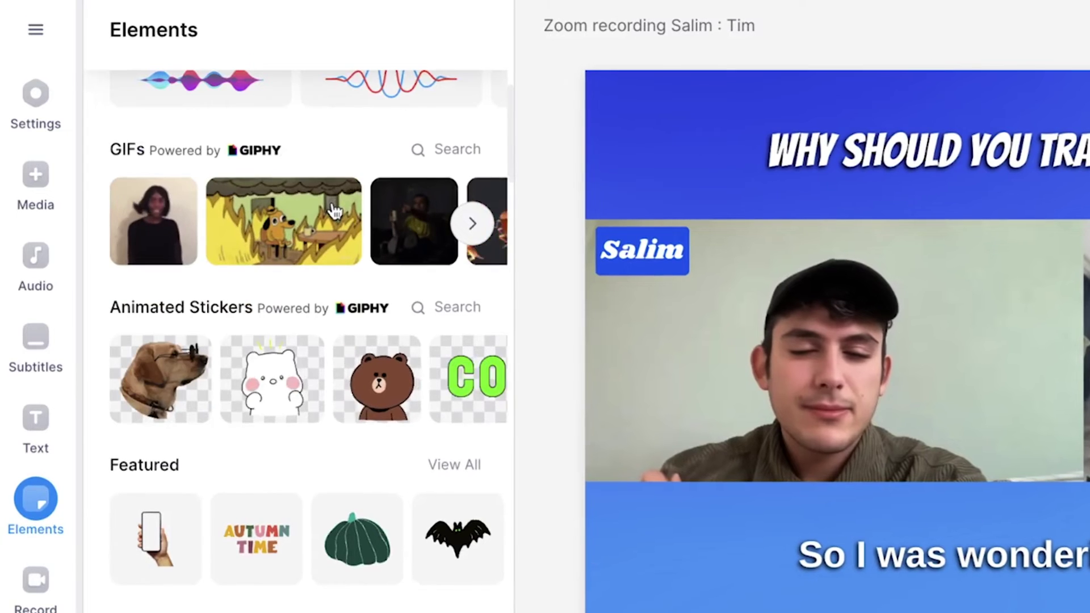
scroll(334, 209, down, 2)
scroll(341, 208, up, 10)
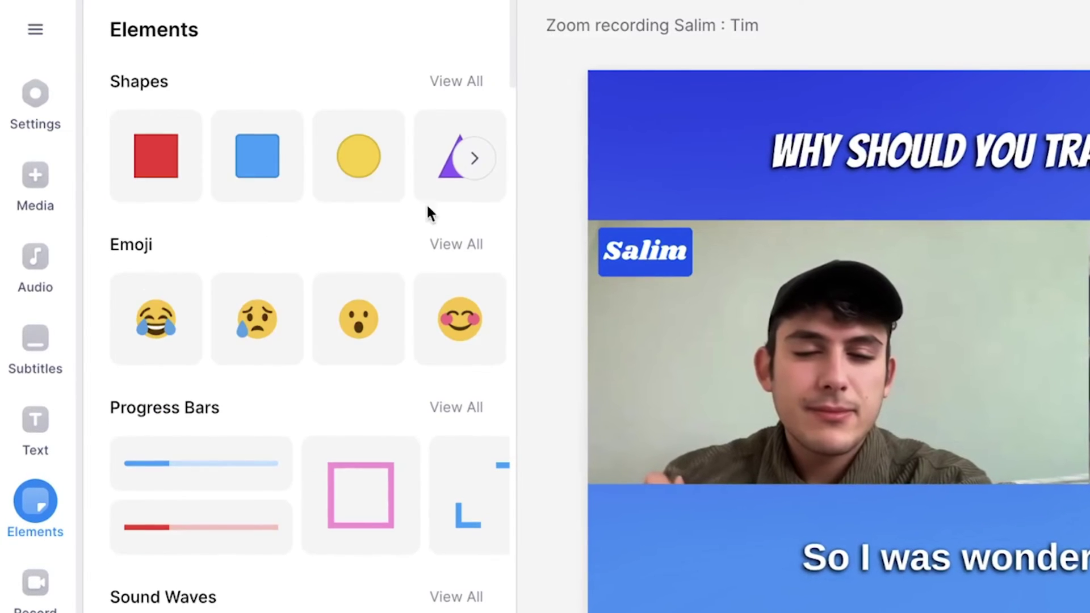
click(452, 247)
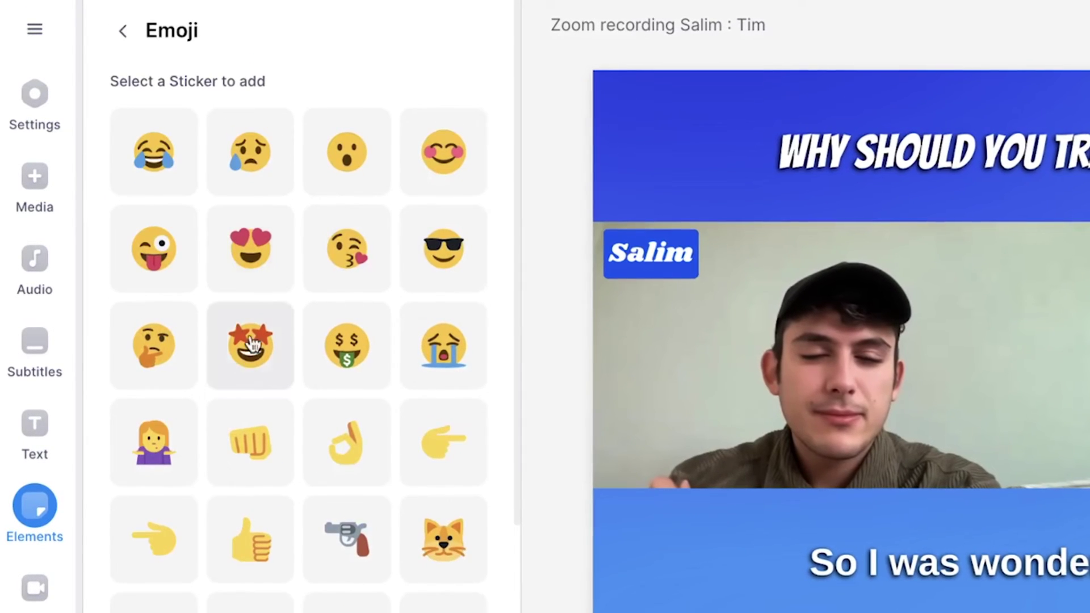
click(163, 358)
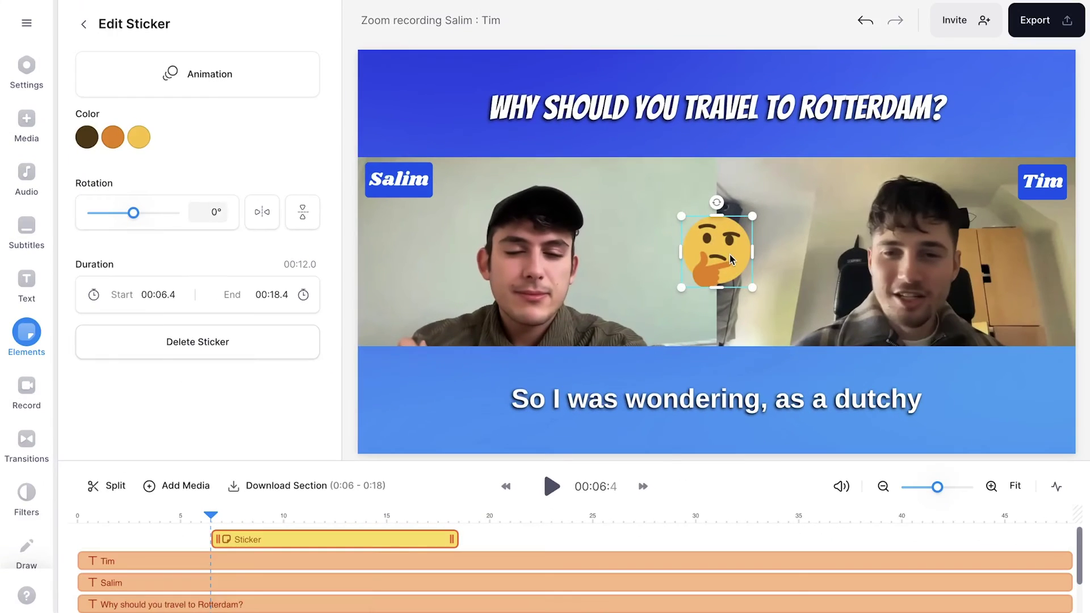
drag(637, 220, 445, 118)
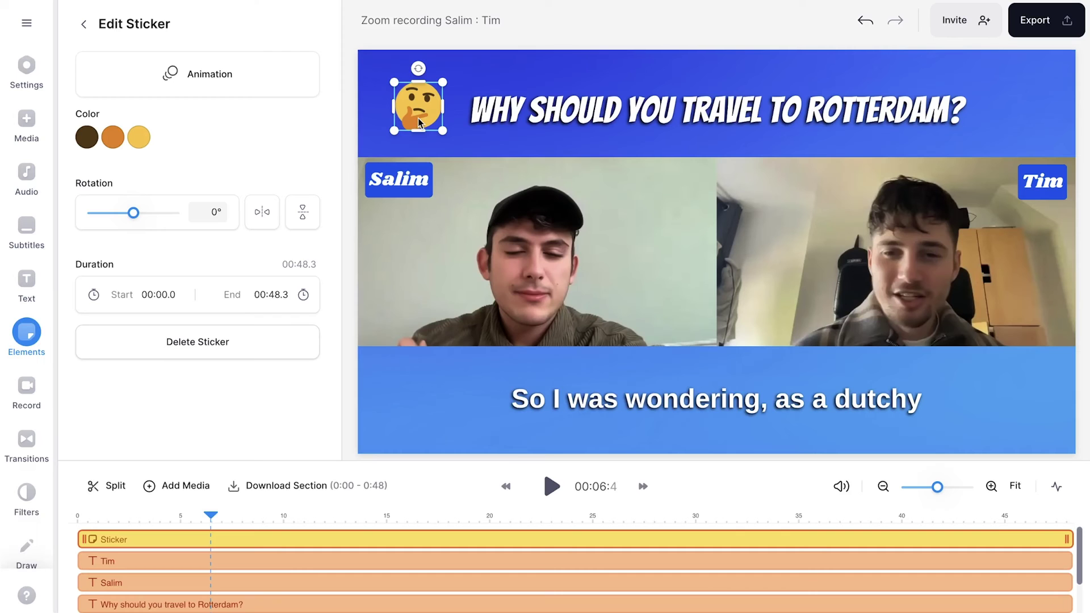
Copy the thinking-face emoji and paste a duplicate onto the video.
right_click(418, 120)
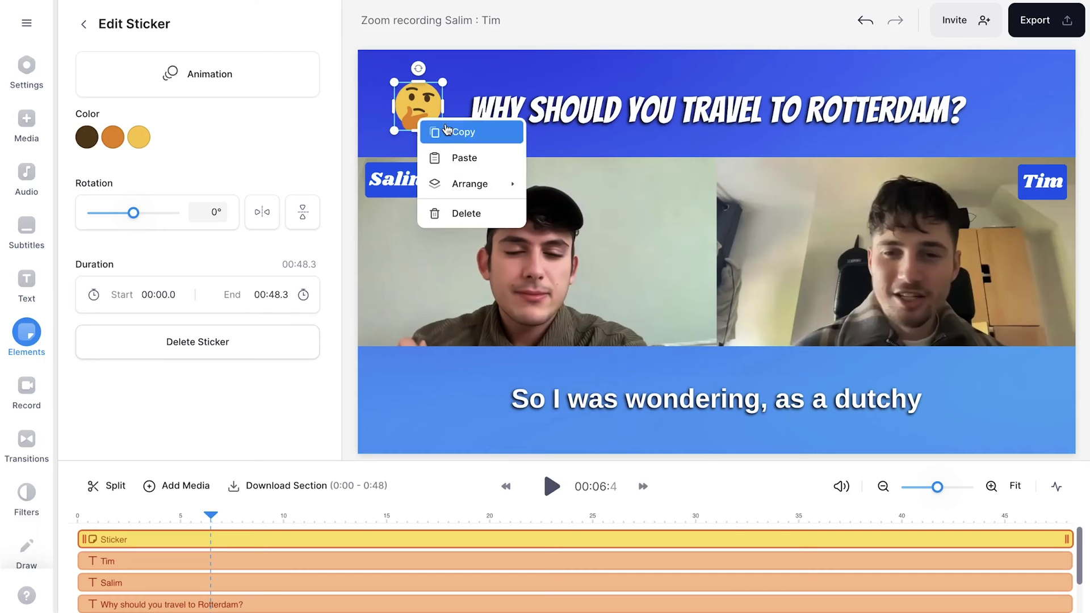
click(446, 131)
right_click(558, 147)
click(596, 193)
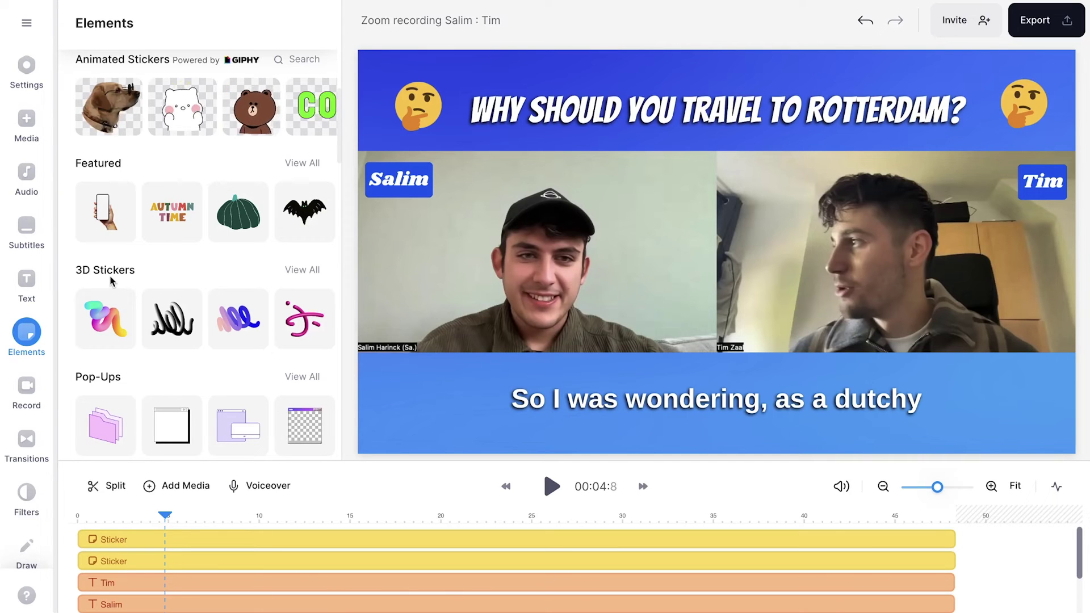
Add the purple 3D squiggle, rotate it about 158°, shrink it into the bottom-left corner, then copy it.
click(244, 332)
drag(713, 175, 736, 307)
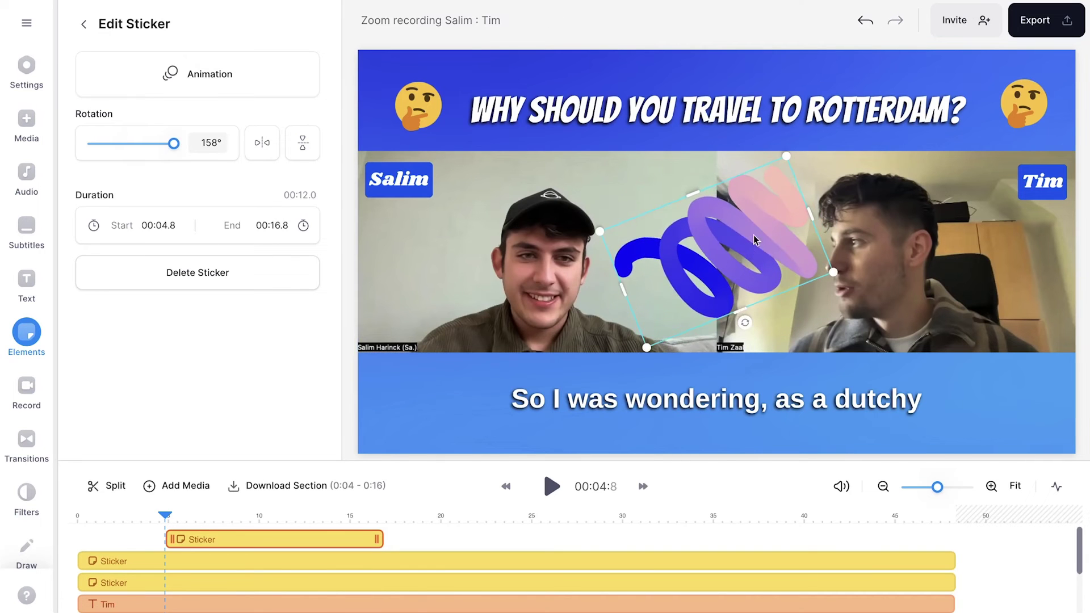
drag(754, 239, 417, 431)
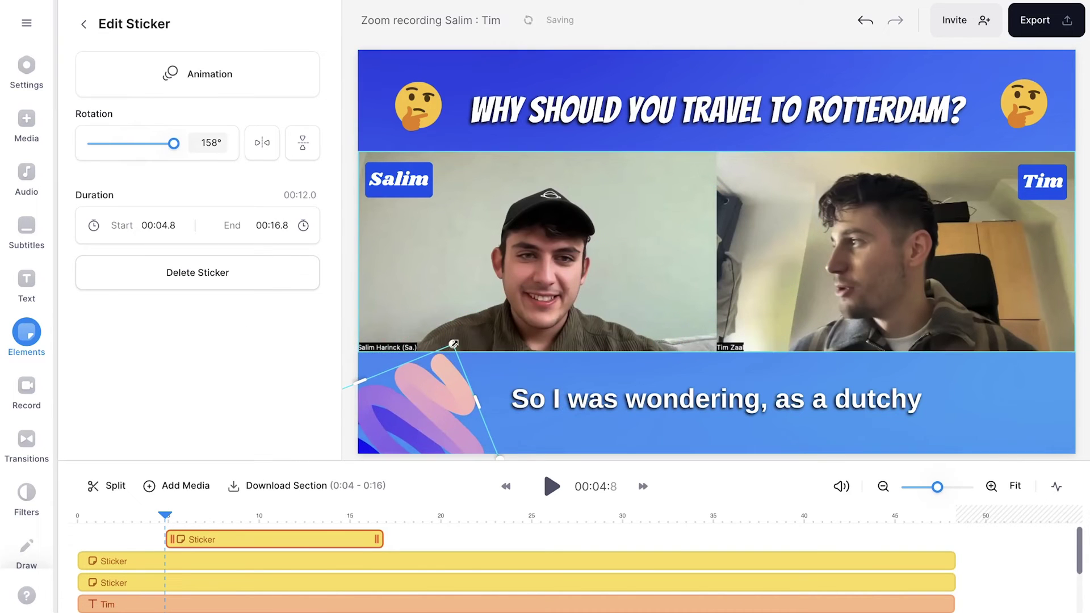
drag(453, 344, 420, 393)
click(404, 398)
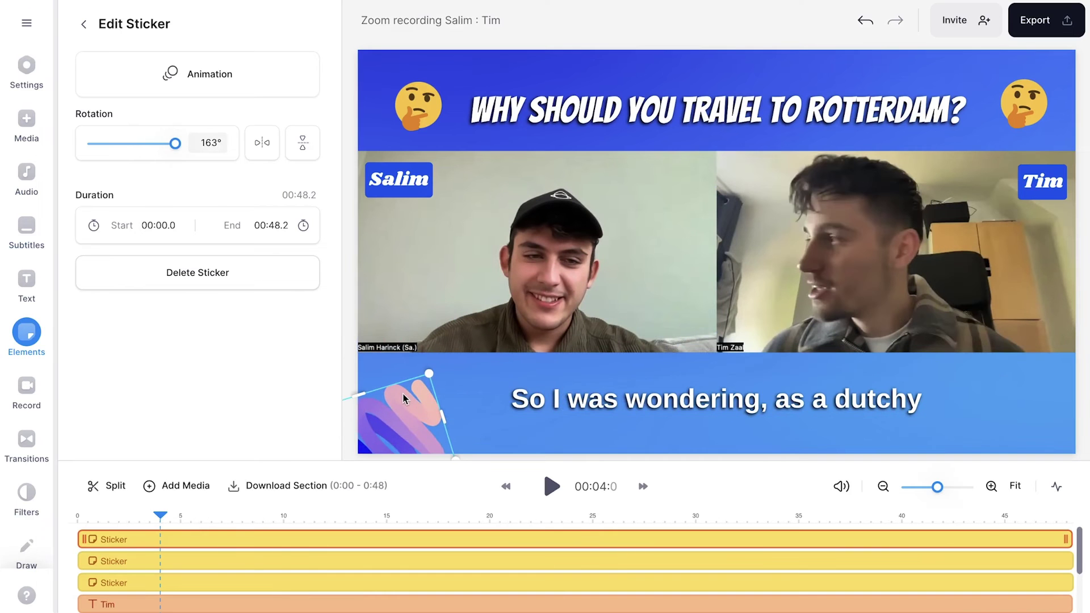
click(448, 407)
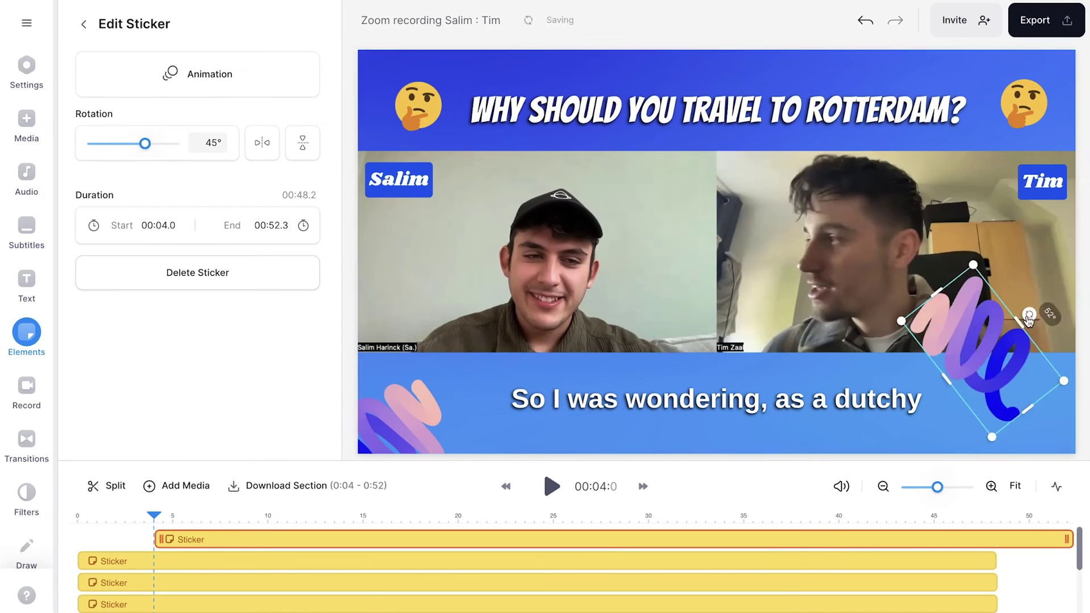